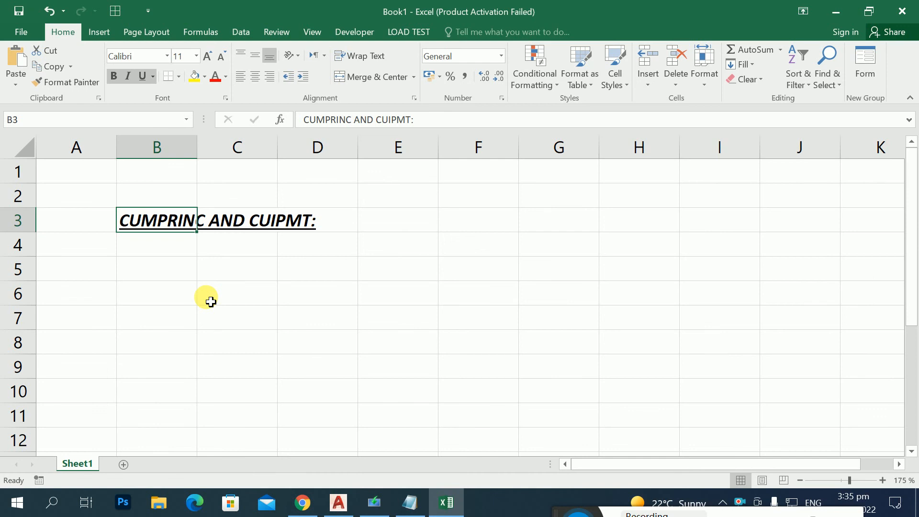
Step: Correct the heading in cell B3 to read "CUMPRINC AND CUMIPMT:"
{"action": "left_click", "coordinate": [170, 236]}
{"action": "left_click", "coordinate": [210, 220]}
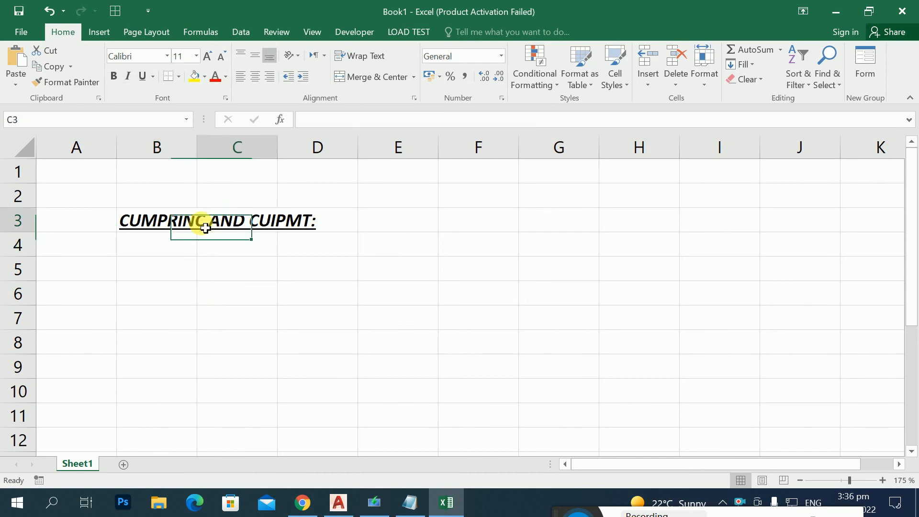
{"action": "left_click", "coordinate": [164, 215]}
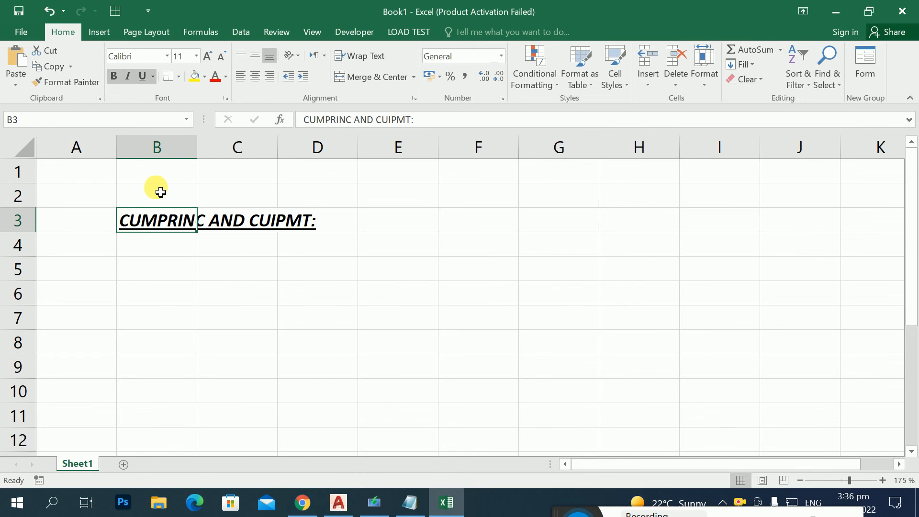
{"action": "key", "text": "F2"}
{"action": "key", "text": "Left"}
{"action": "key", "text": "Left"}
{"action": "key", "text": "Left"}
{"action": "key", "text": "Left"}
{"action": "key", "text": "Left"}
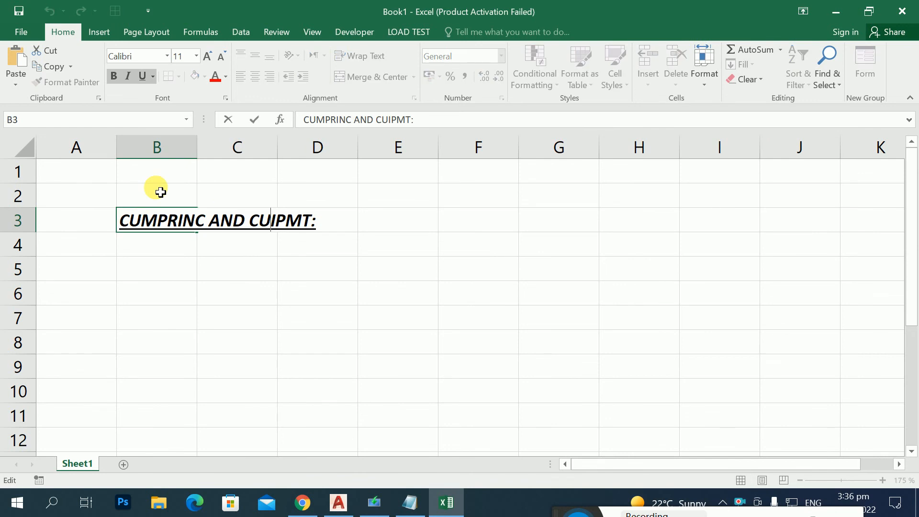
{"action": "type", "text": ","}
{"action": "key", "text": "BackSpace"}
{"action": "type", "text": "M"}
{"action": "key", "text": "Return"}
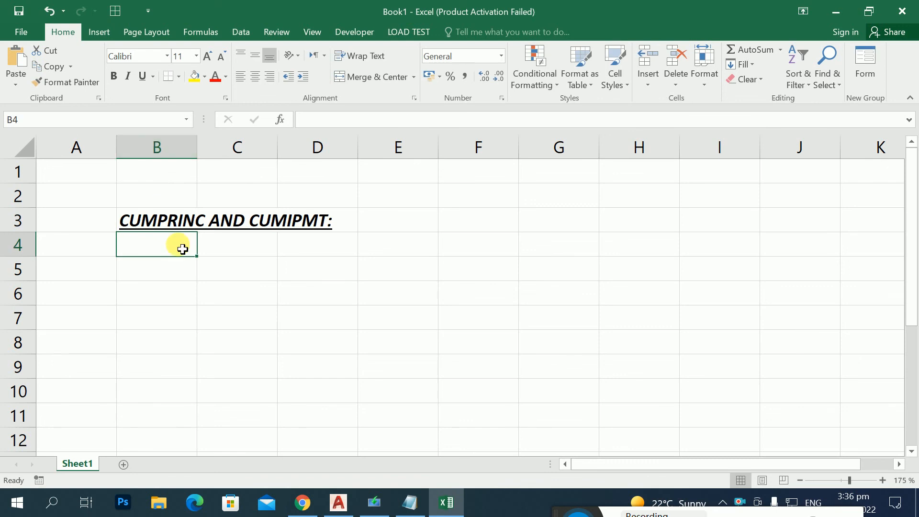
Step: Enter the labels RATE, NPER and PV down column F in cells F2 to F4
{"action": "left_click", "coordinate": [152, 226]}
{"action": "left_click", "coordinate": [247, 229]}
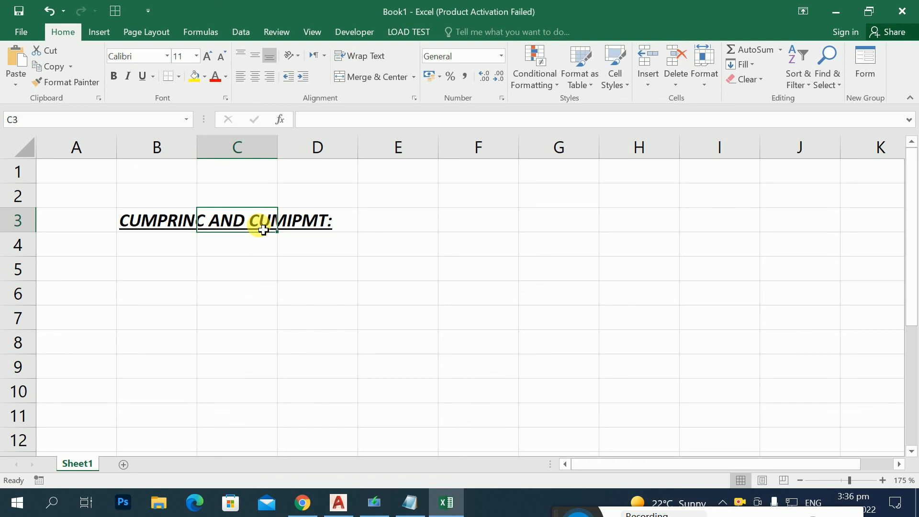
{"action": "left_click", "coordinate": [473, 196]}
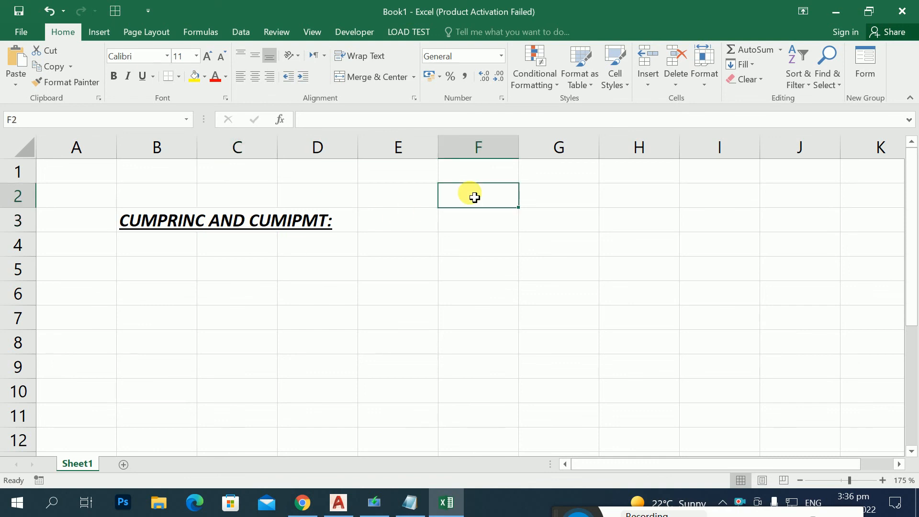
{"action": "type", "text": "RATE"}
{"action": "key", "text": "Return"}
{"action": "type", "text": "NPER"}
{"action": "key", "text": "Return"}
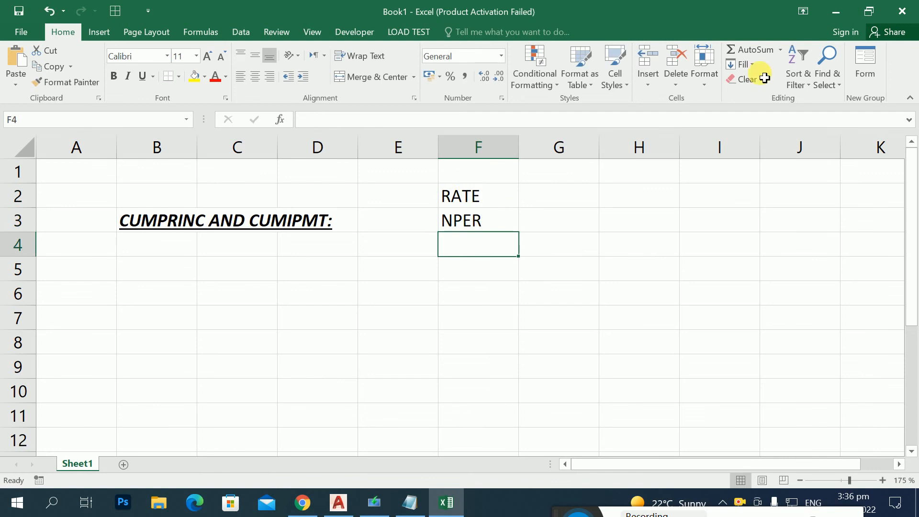
{"action": "type", "text": "PC"}
{"action": "key", "text": "BackSpace"}
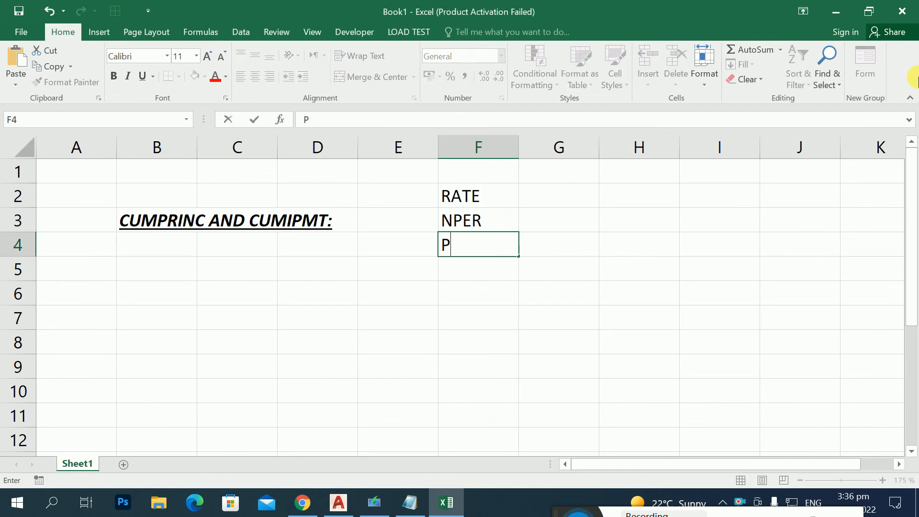
{"action": "type", "text": "V"}
{"action": "key", "text": "Return"}
Step: Add the labels PMT, PPMT and IPMT below PV in cells F5 to F7
{"action": "type", "text": "N"}
{"action": "key", "text": "BackSpace"}
{"action": "key", "text": "BackSpace"}
{"action": "type", "text": "PMT"}
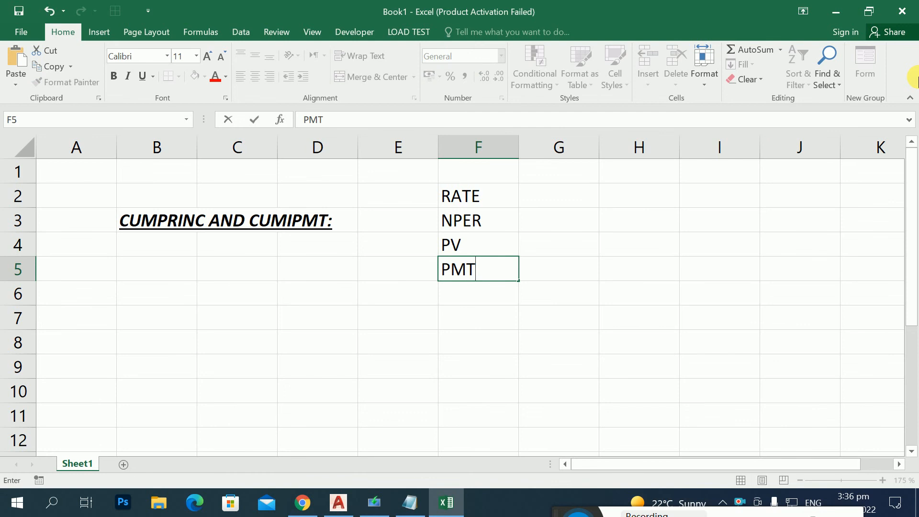
{"action": "key", "text": "Return"}
{"action": "type", "text": "PPMT"}
{"action": "key", "text": "Return"}
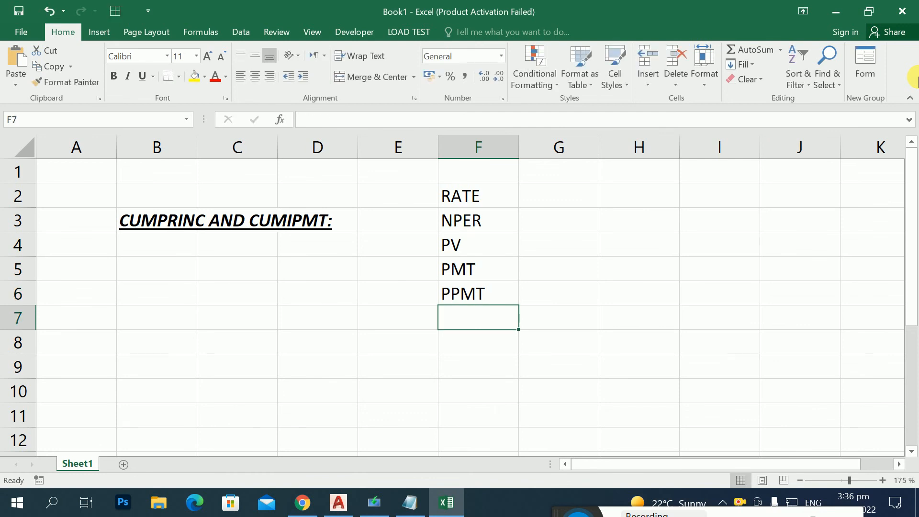
{"action": "type", "text": "IPMT"}
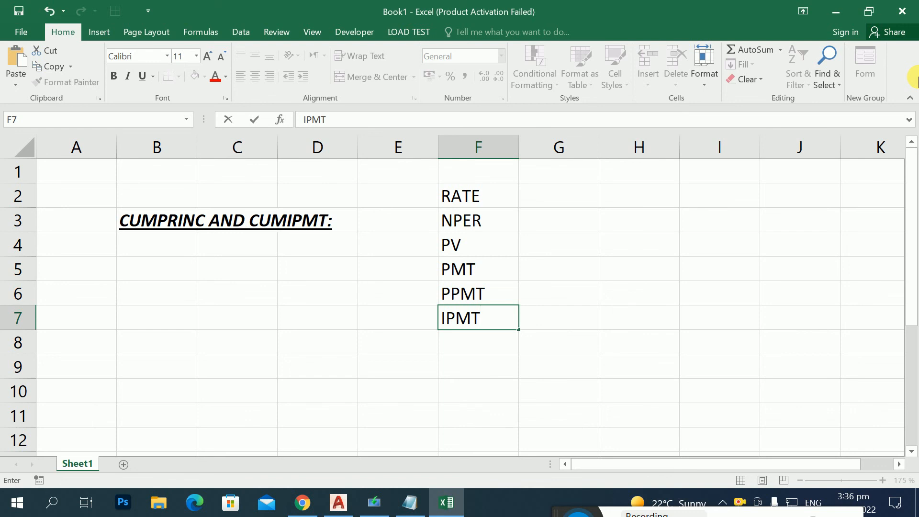
{"action": "left_click", "coordinate": [170, 228]}
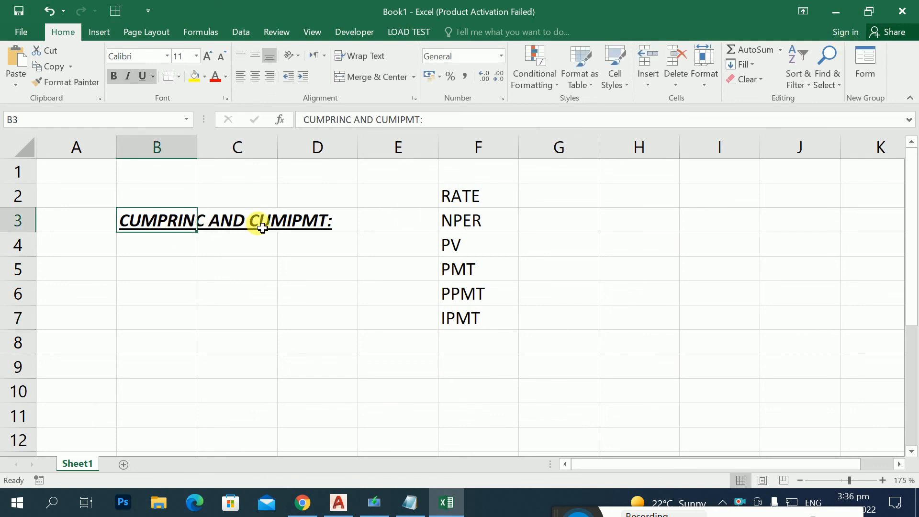
Step: Clear the list of function labels from cells F2 to F7
{"action": "left_click_drag", "start_coordinate": [478, 197], "coordinate": [468, 321]}
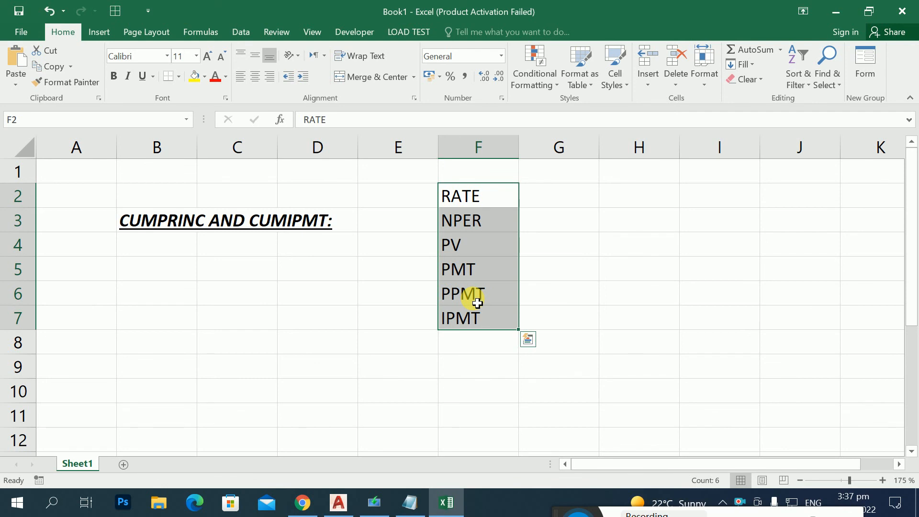
{"action": "key", "text": "Delete"}
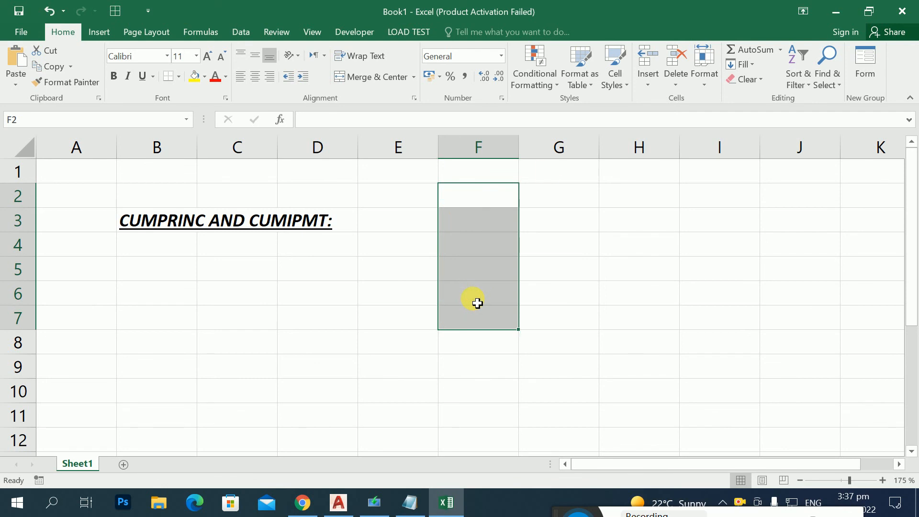
{"action": "key", "text": "ctrl+z"}
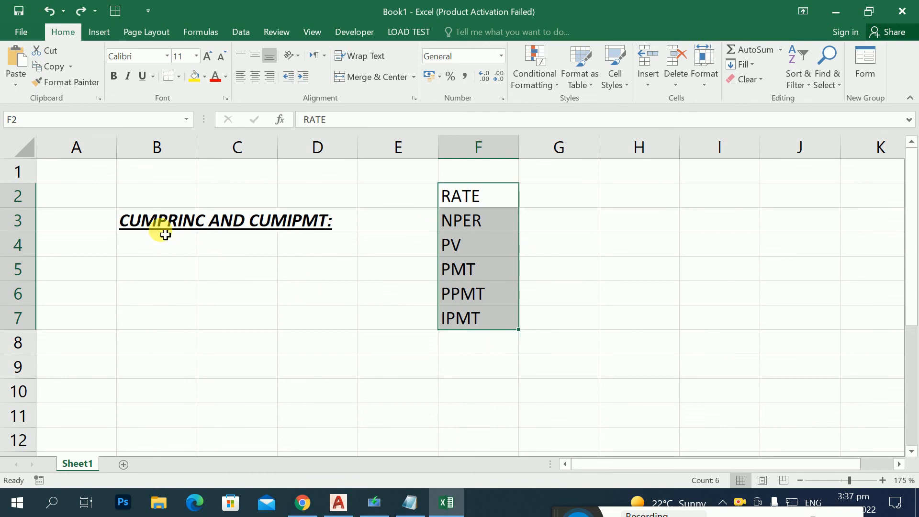
{"action": "key", "text": "Delete"}
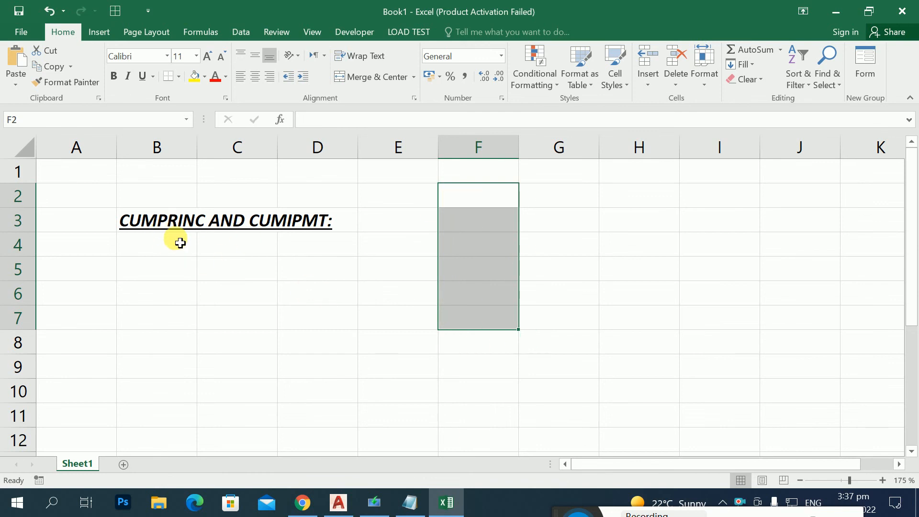
Step: Enter the label "LOAN AMOUNT" in cell B5 below the heading
{"action": "left_click", "coordinate": [160, 222]}
{"action": "left_click", "coordinate": [266, 230]}
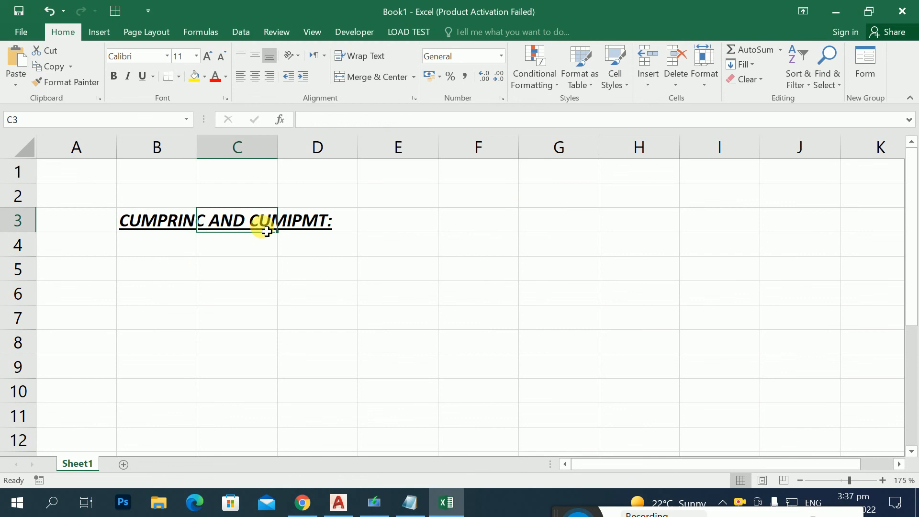
{"action": "left_click", "coordinate": [171, 259]}
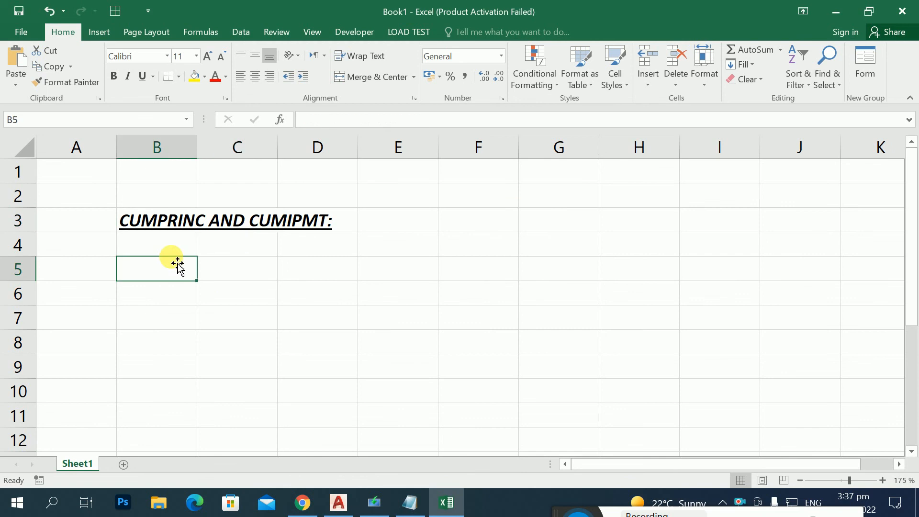
{"action": "type", "text": "LOA"}
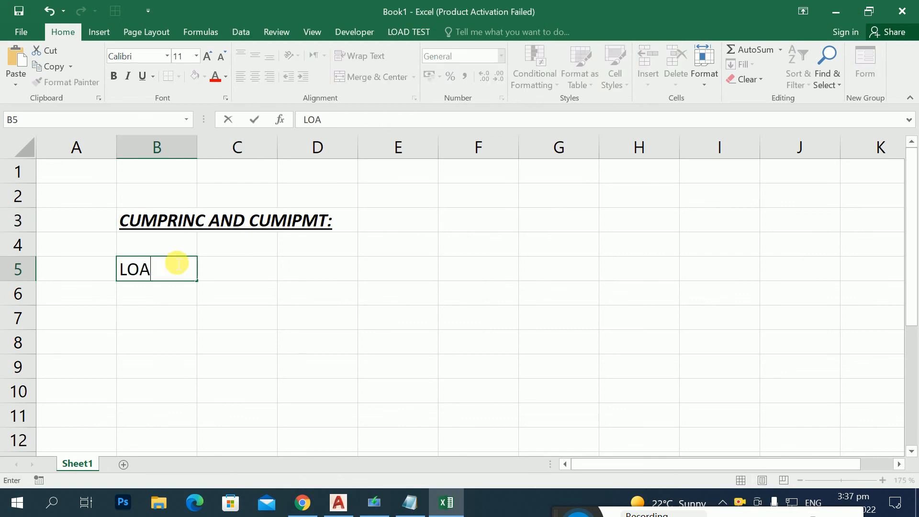
{"action": "type", "text": "N AMOUNT"}
{"action": "key", "text": "Return"}
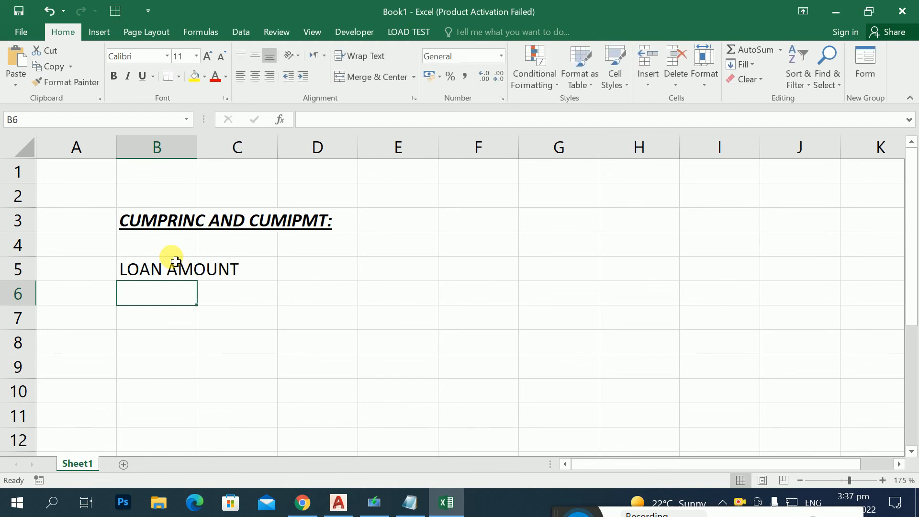
Step: Enter the label "INTEREST RATE(YEARLY)" in cell B6
{"action": "type", "text": "INTERSET"}
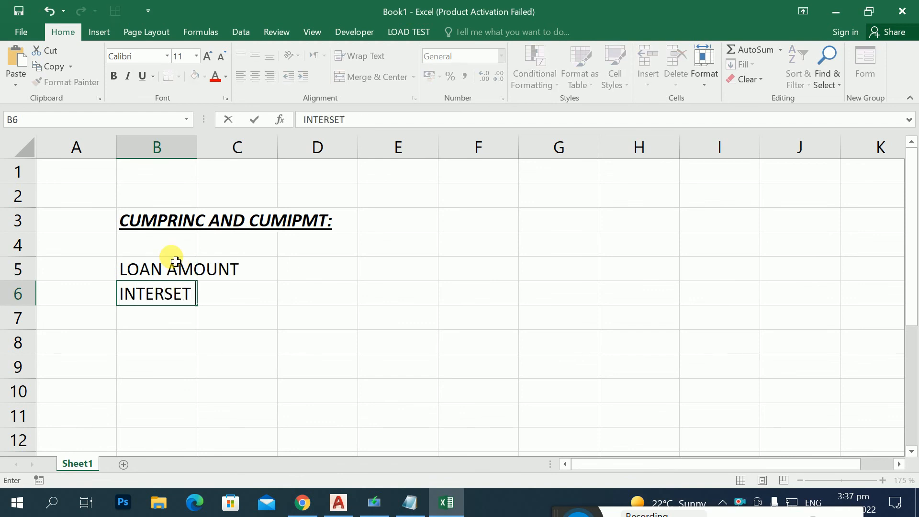
{"action": "key", "text": "BackSpace"}
{"action": "key", "text": "BackSpace"}
{"action": "key", "text": "BackSpace"}
{"action": "key", "text": "BackSpace"}
{"action": "type", "text": "ESR"}
{"action": "key", "text": "BackSpace"}
{"action": "type", "text": "T"}
{"action": "type", "text": " RATE"}
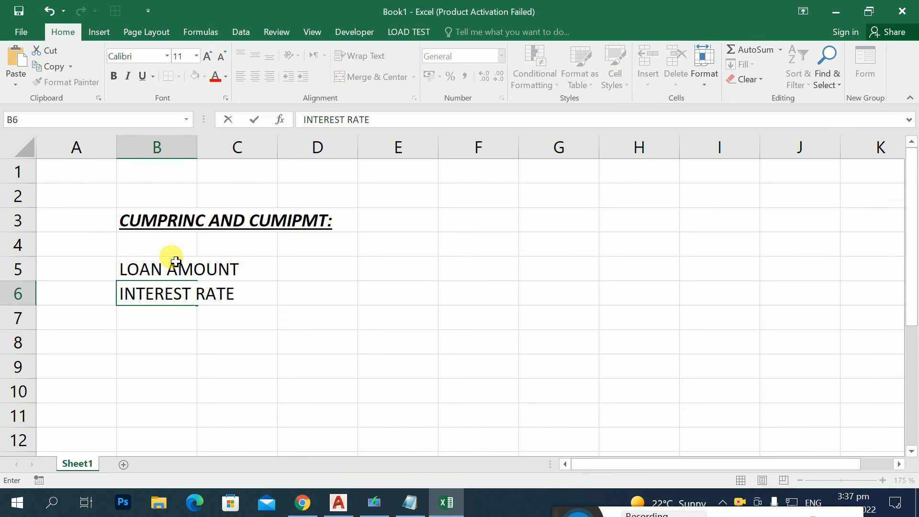
{"action": "type", "text": "(YEAKL"}
{"action": "key", "text": "BackSpace"}
{"action": "key", "text": "BackSpace"}
{"action": "type", "text": "LY"}
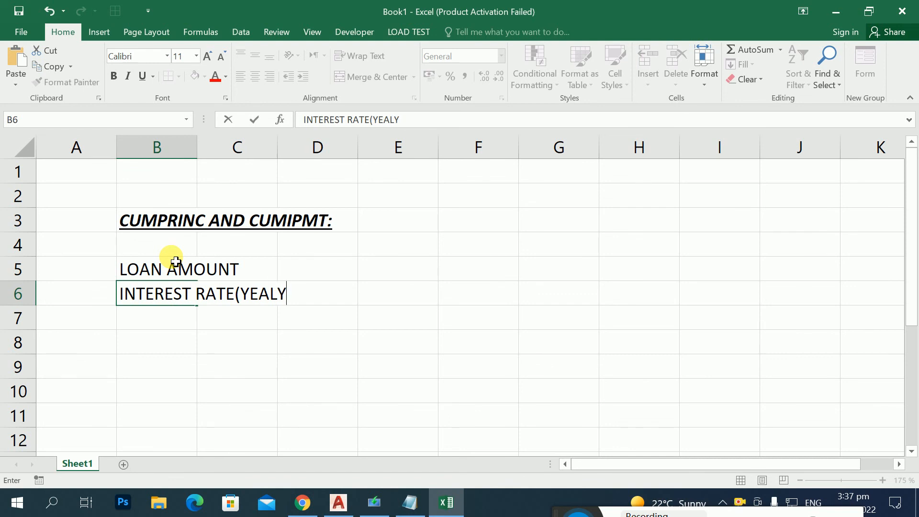
{"action": "key", "text": "BackSpace"}
{"action": "key", "text": "BackSpace"}
{"action": "type", "text": "RLY)"}
{"action": "key", "text": "Return"}
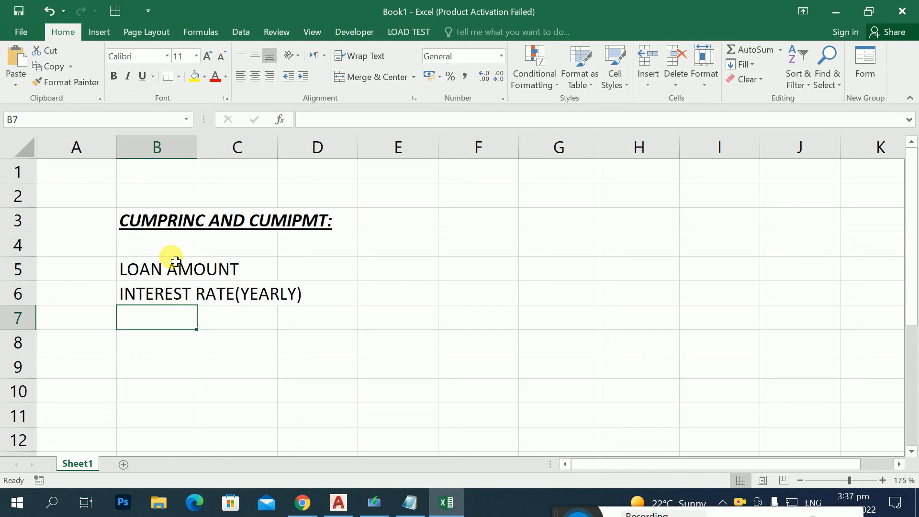
Step: Enter the label "TERM IN MONTH" in cell B7
{"action": "type", "text": "TER"}
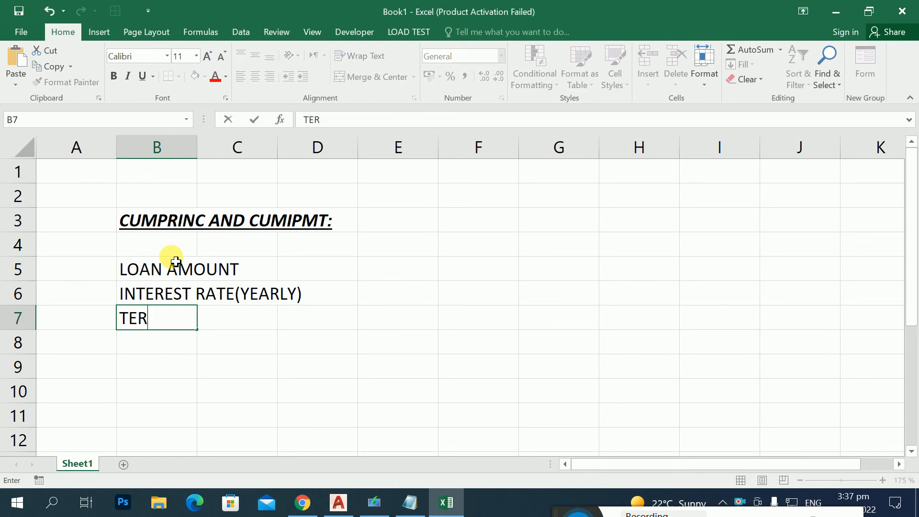
{"action": "key", "text": "BackSpace"}
{"action": "type", "text": "RM IN MONTH"}
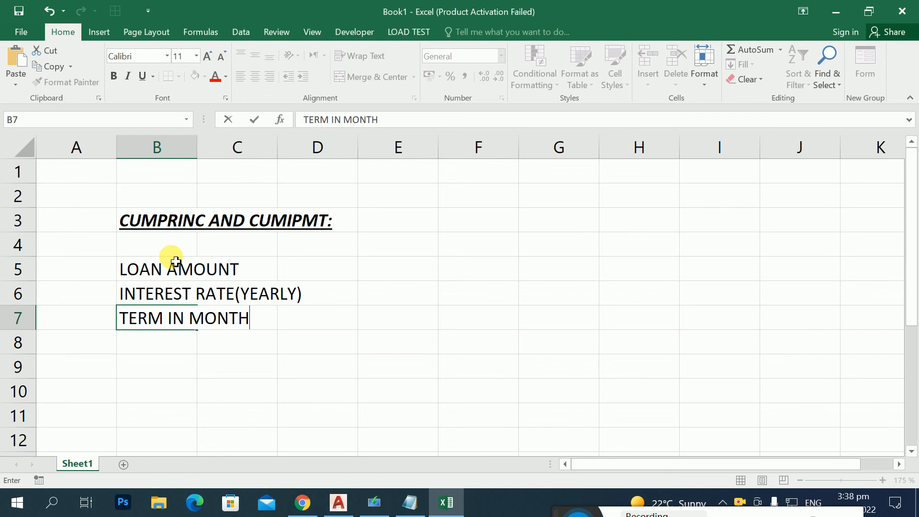
{"action": "key", "text": "Return"}
Step: Enter the labels "START PERIOD" in cell B8 and "END PERIOD" in cell B9
{"action": "type", "text": "START"}
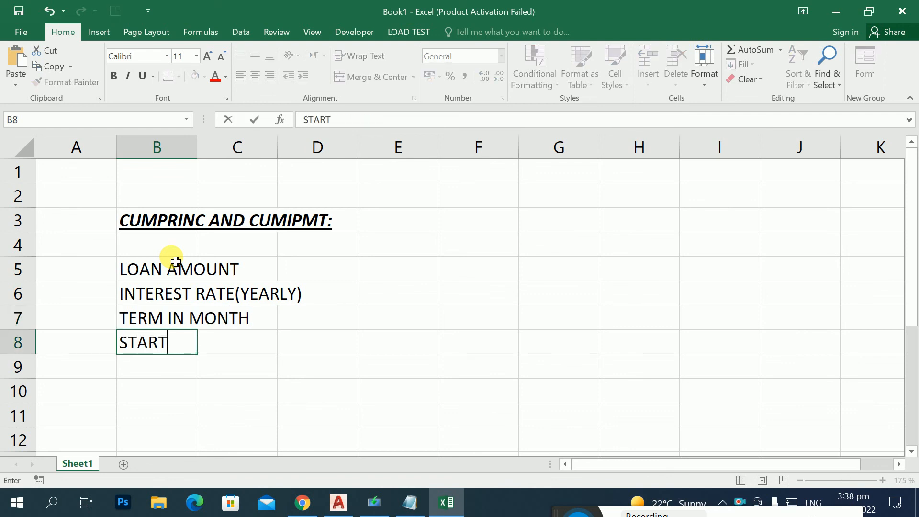
{"action": "type", "text": " PERIOD"}
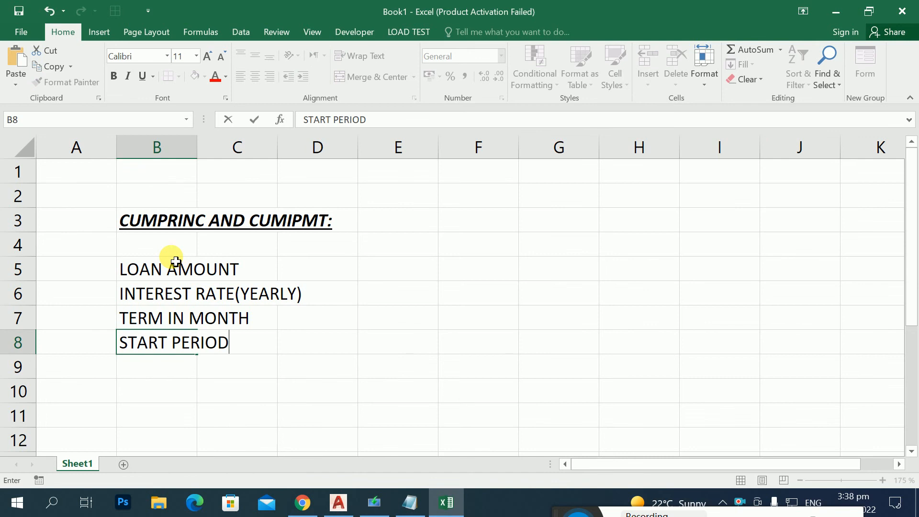
{"action": "key", "text": "Return"}
{"action": "type", "text": "END P"}
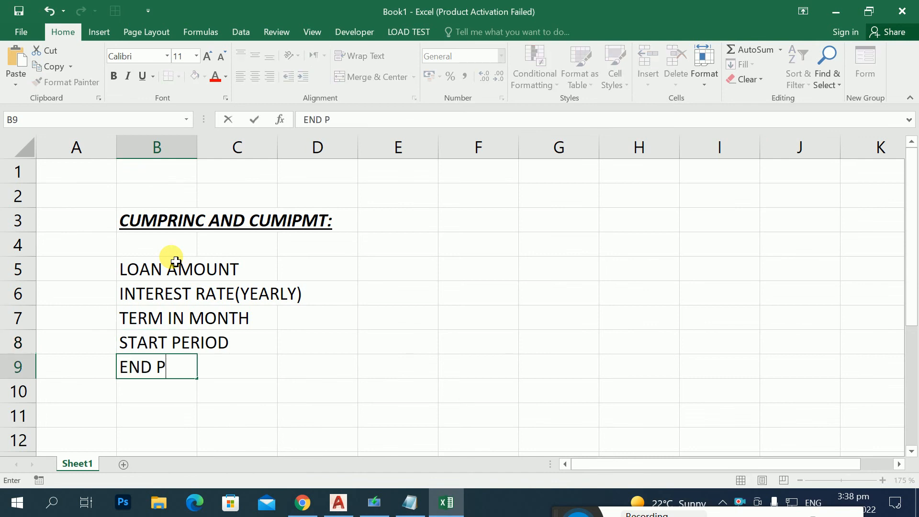
{"action": "type", "text": "ERIOD"}
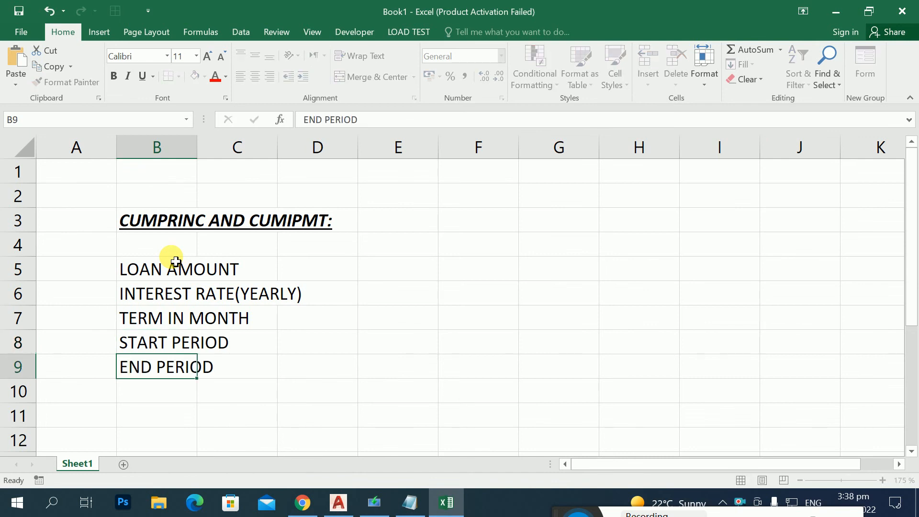
{"action": "key", "text": "Return"}
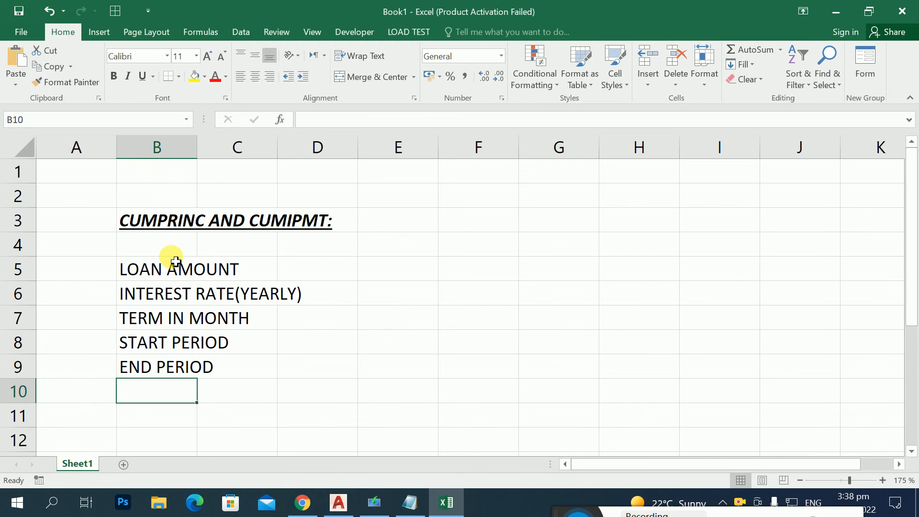
{"action": "key", "text": "Up"}
{"action": "key", "text": "Up"}
{"action": "key", "text": "Up"}
{"action": "key", "text": "Up"}
{"action": "key", "text": "Up"}
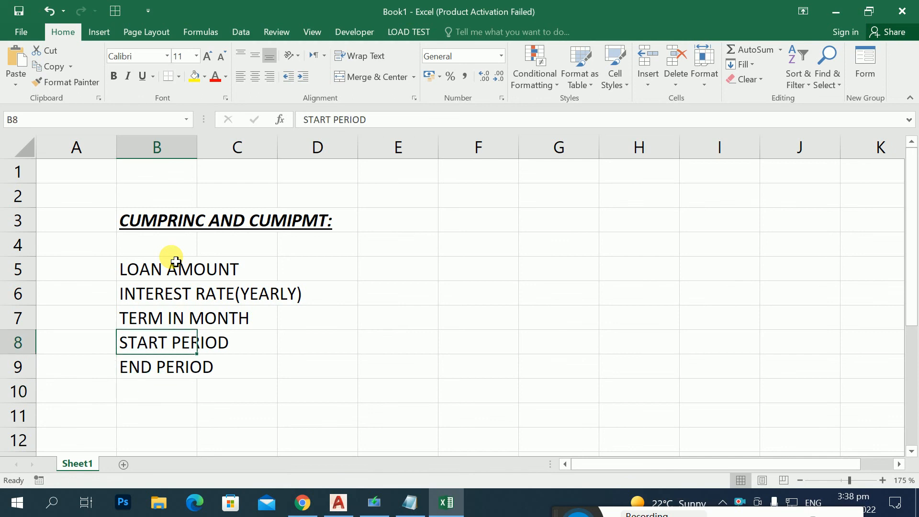
{"action": "key", "text": "Down"}
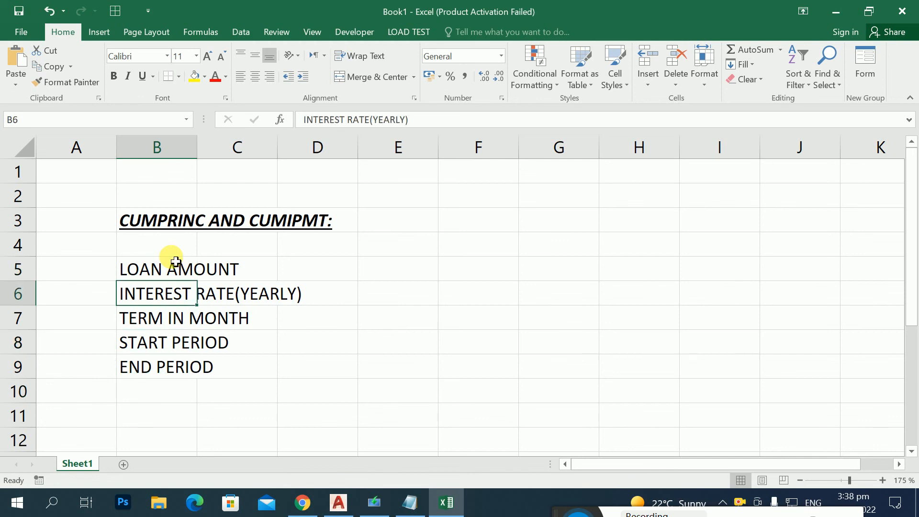
{"action": "key", "text": "alt+h"}
{"action": "key", "text": "o"}
{"action": "key", "text": "p"}
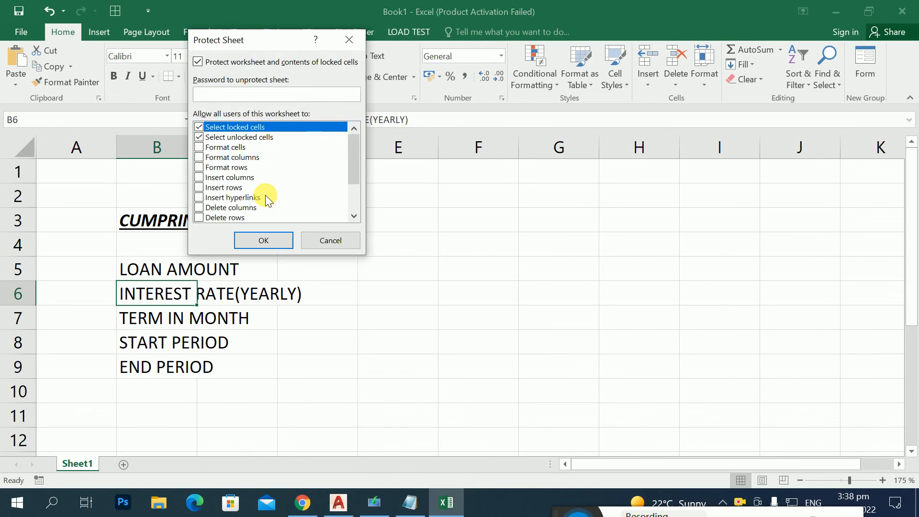
{"action": "left_click", "coordinate": [321, 242]}
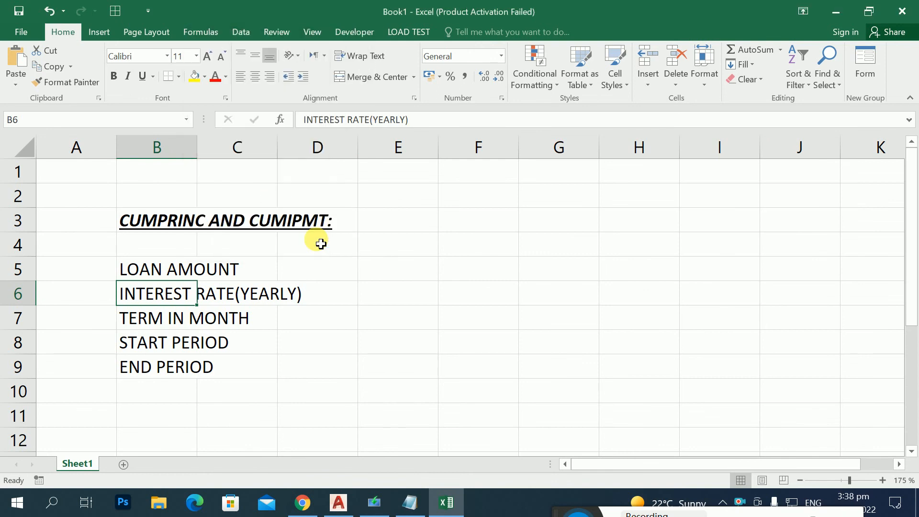
Step: AutoFit column B to the width of the INTEREST RATE(YEARLY) label
{"action": "key", "text": "alt+h"}
{"action": "key", "text": "o"}
{"action": "key", "text": "i"}
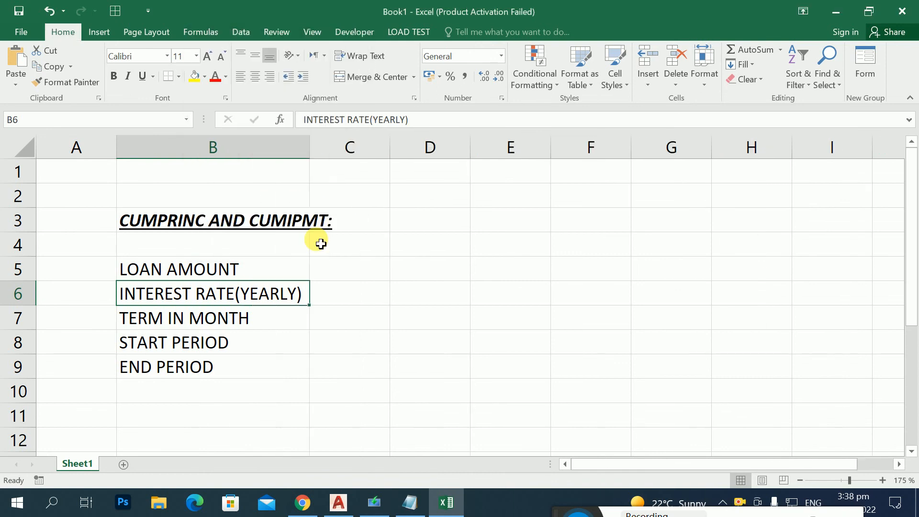
Step: Enter the loan amount 500000 in cell C5
{"action": "key", "text": "Right"}
{"action": "key", "text": "Up"}
{"action": "type", "text": "500"}
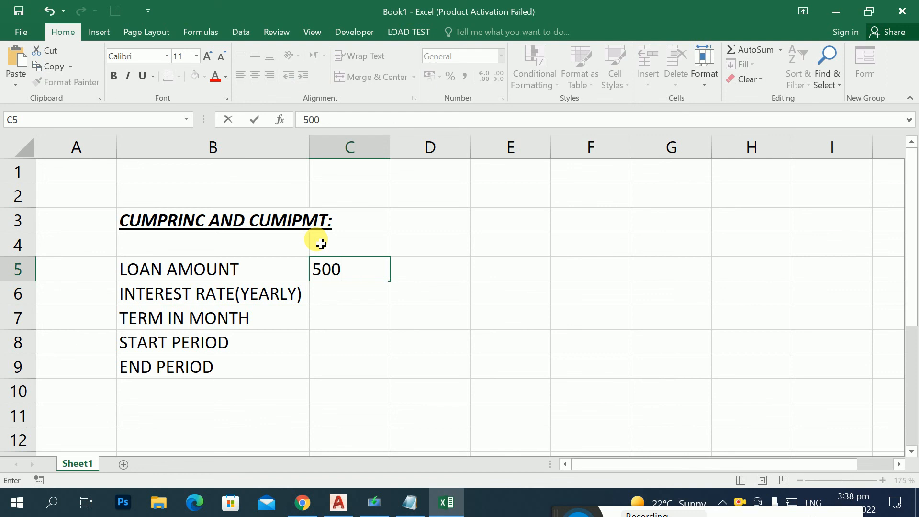
{"action": "type", "text": "000"}
{"action": "key", "text": "Return"}
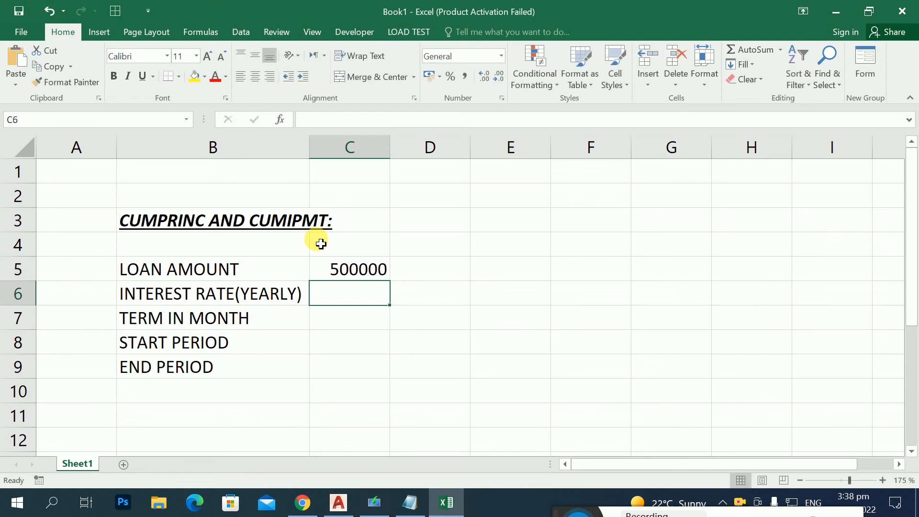
Step: Enter the yearly interest rate 5% in cell C6 and the term of 24 months in C7
{"action": "type", "text": "5%"}
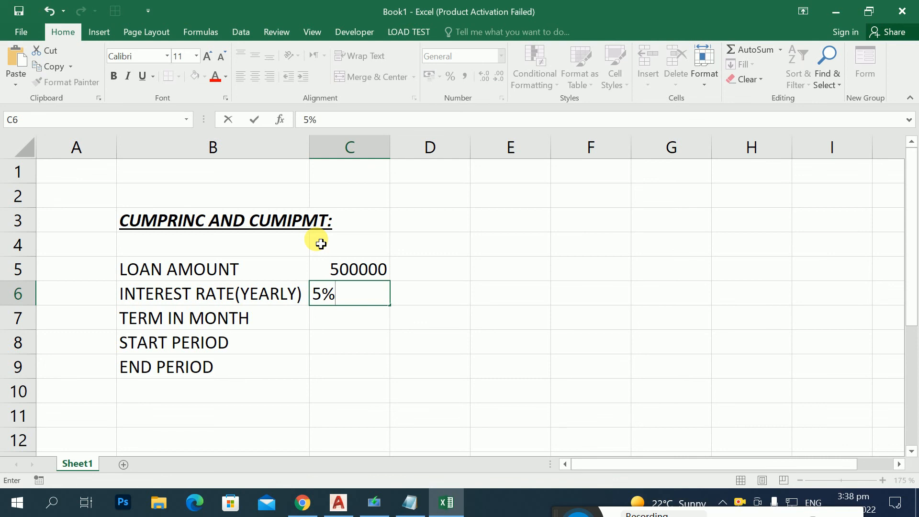
{"action": "key", "text": "Return"}
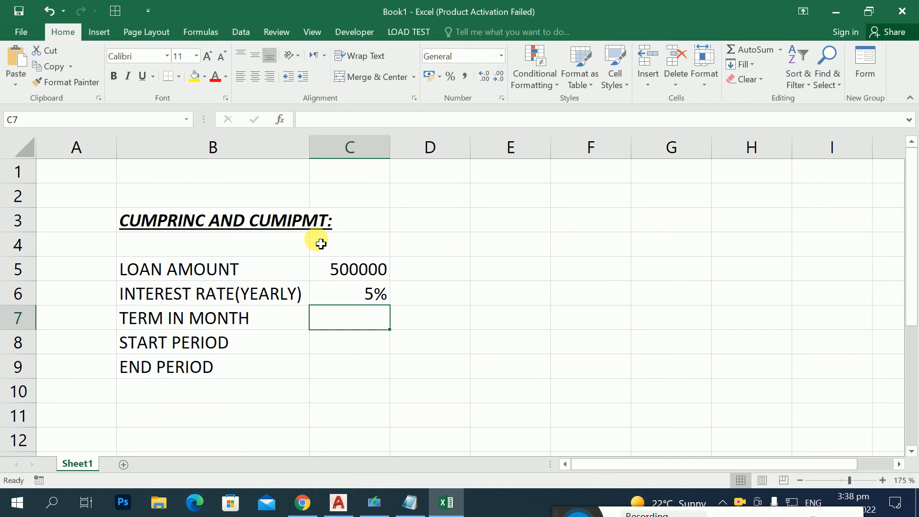
{"action": "type", "text": "24"}
{"action": "key", "text": "Return"}
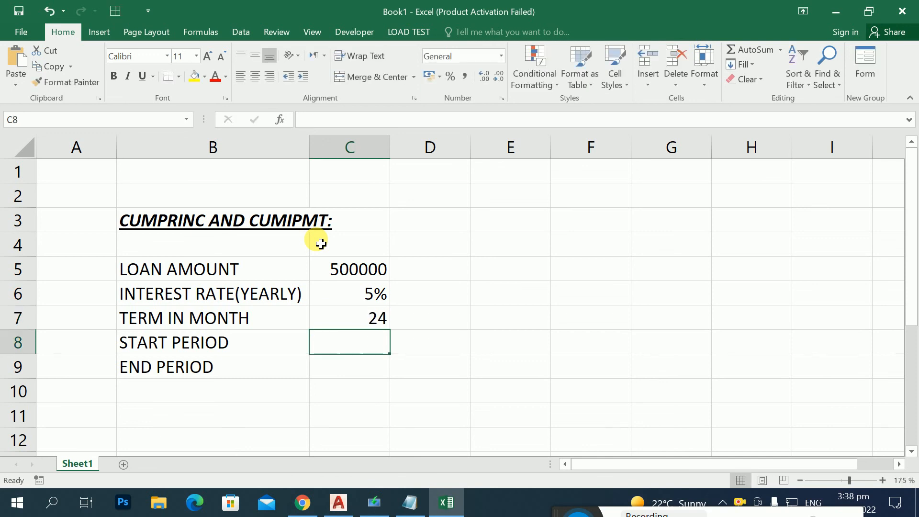
Step: Enter the start period 1 in cell C8 and the end period 24 in C9
{"action": "left_click", "coordinate": [138, 340]}
{"action": "left_click", "coordinate": [366, 340]}
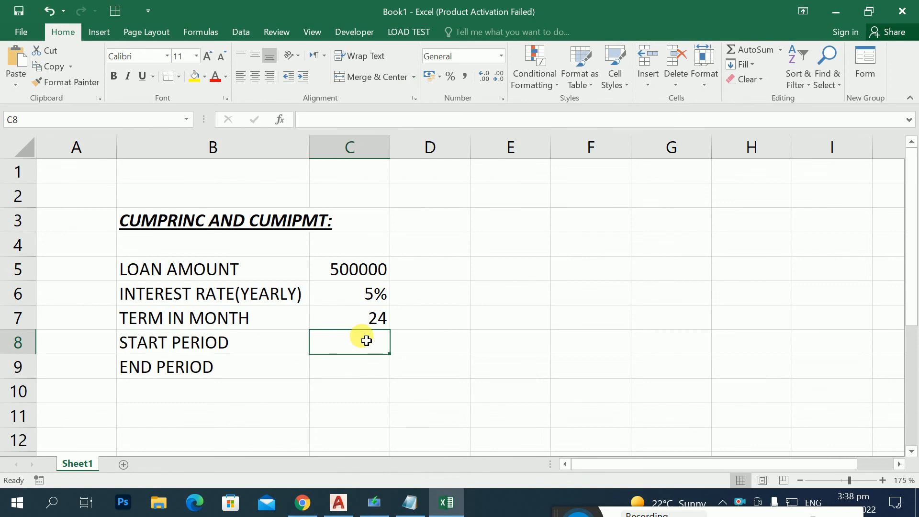
{"action": "type", "text": "1"}
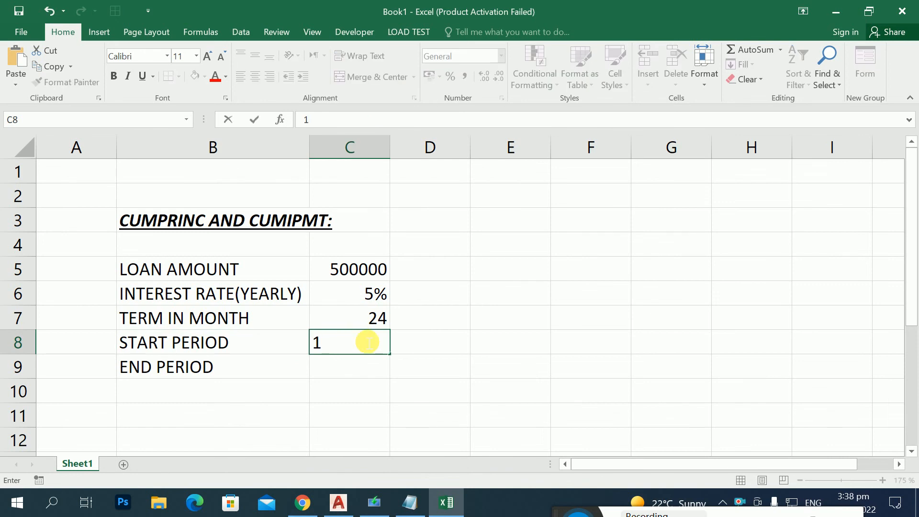
{"action": "key", "text": "Return"}
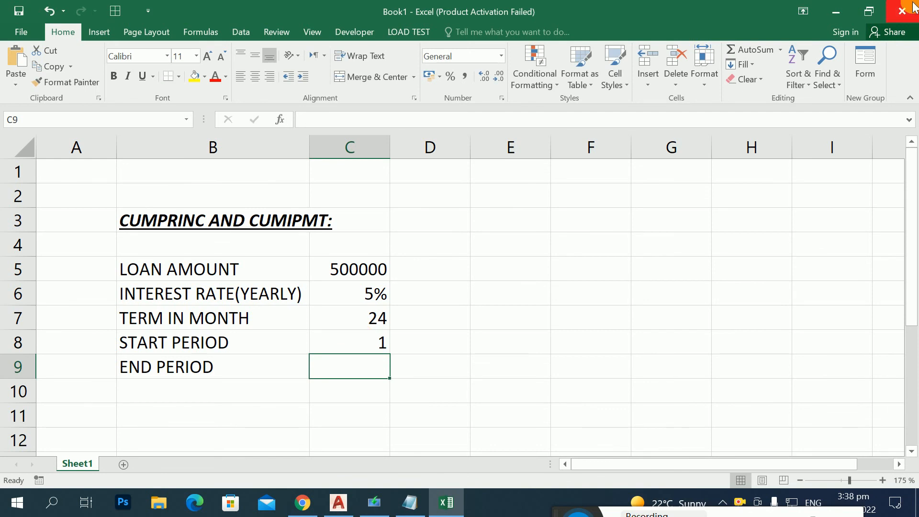
{"action": "left_click", "coordinate": [363, 327]}
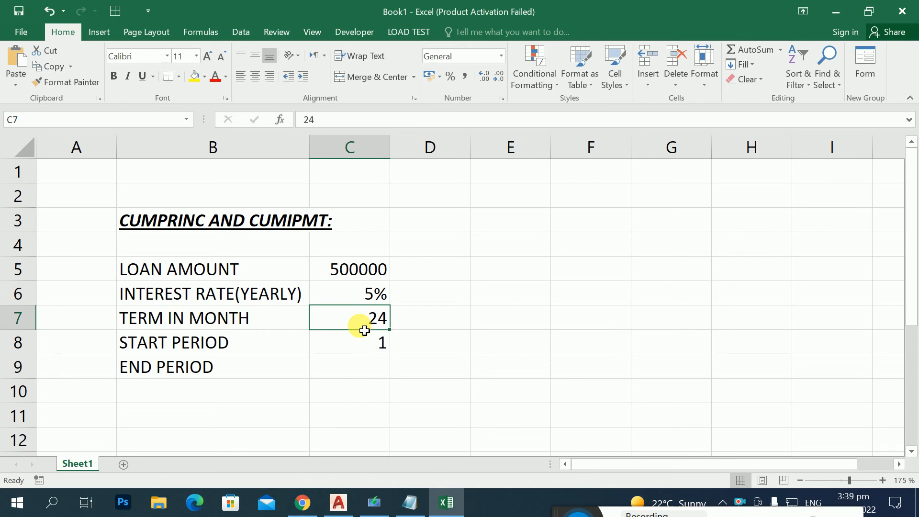
{"action": "left_click", "coordinate": [358, 375]}
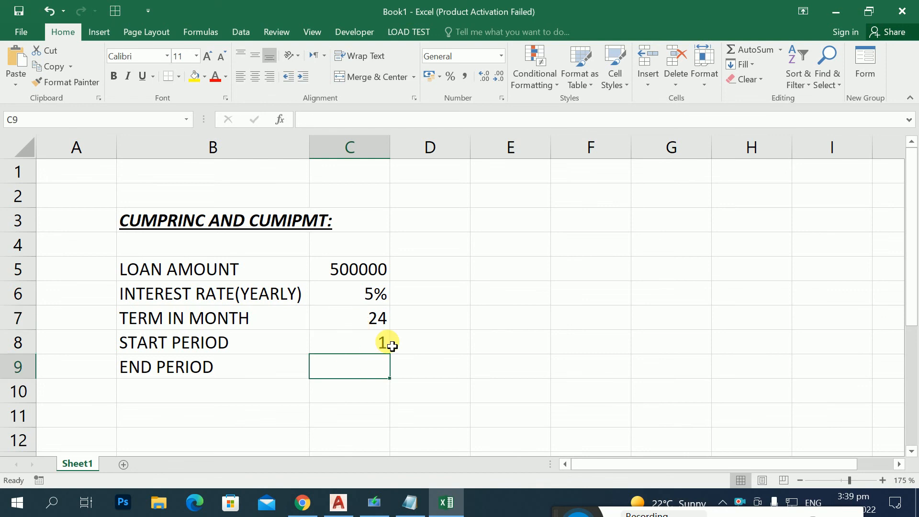
{"action": "type", "text": "24"}
{"action": "key", "text": "Return"}
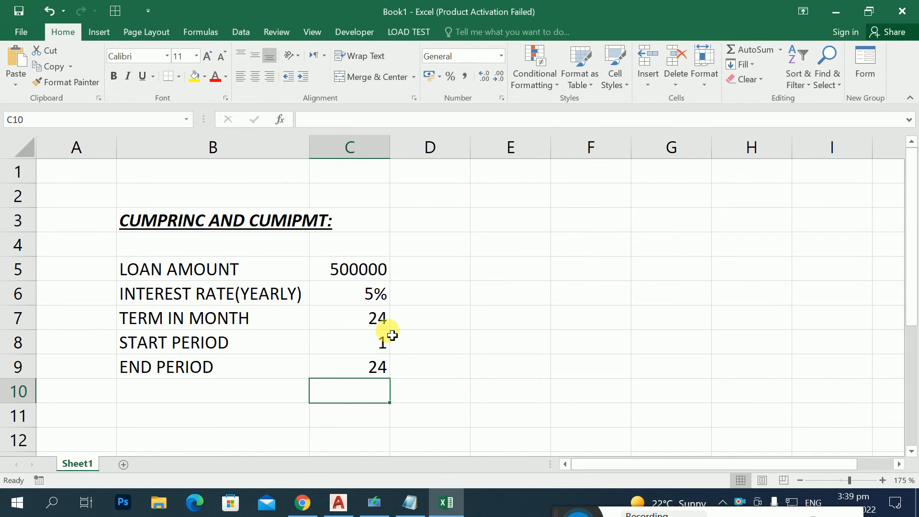
Step: Enter the label "TOTAL INTEREST RATE" in cell E5, level with the loan amount
{"action": "left_click_drag", "start_coordinate": [351, 271], "coordinate": [343, 302]}
{"action": "left_click", "coordinate": [345, 323]}
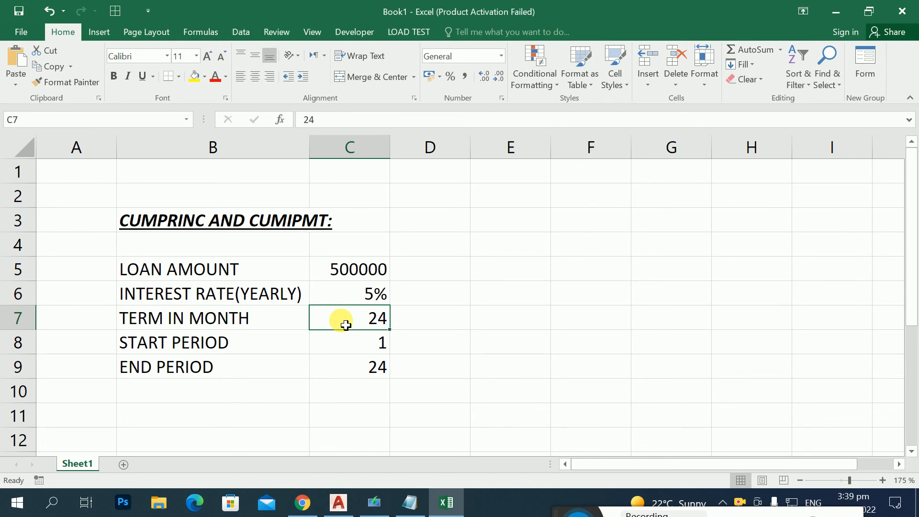
{"action": "key", "text": "Right"}
{"action": "key", "text": "Right"}
{"action": "key", "text": "Up"}
{"action": "key", "text": "Up"}
{"action": "key", "text": "F2"}
{"action": "type", "text": "TOTAL I"}
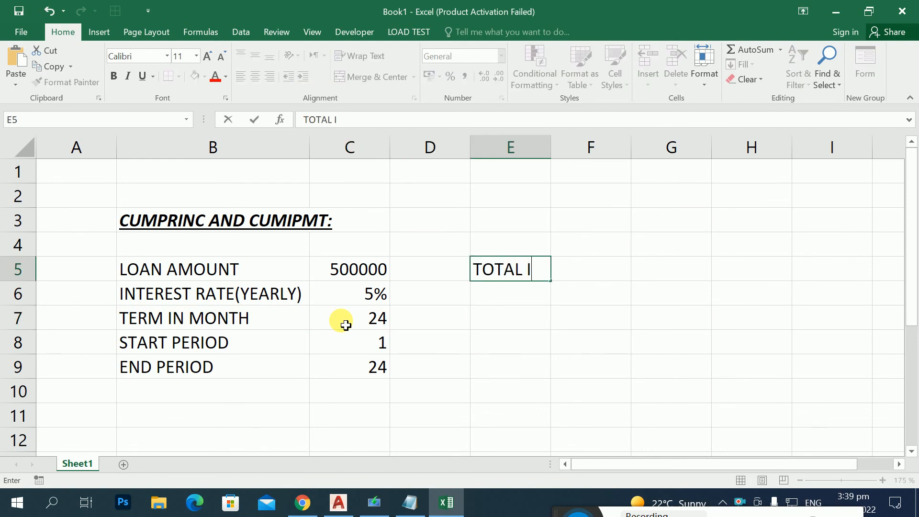
{"action": "type", "text": "NTEREST RATE"}
{"action": "key", "text": "Return"}
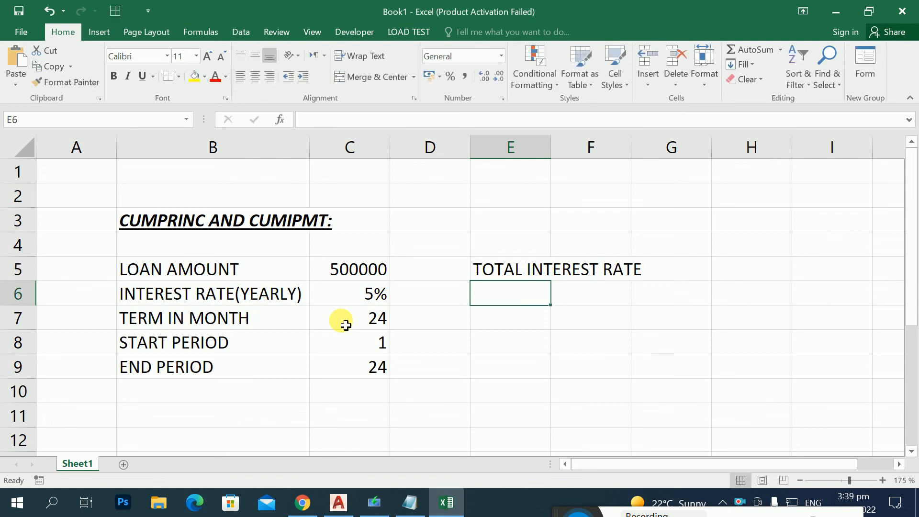
Step: Enter the label "TOTAL PRINCIPLE AMOUNT" in cell E6
{"action": "type", "text": "TOTAL "}
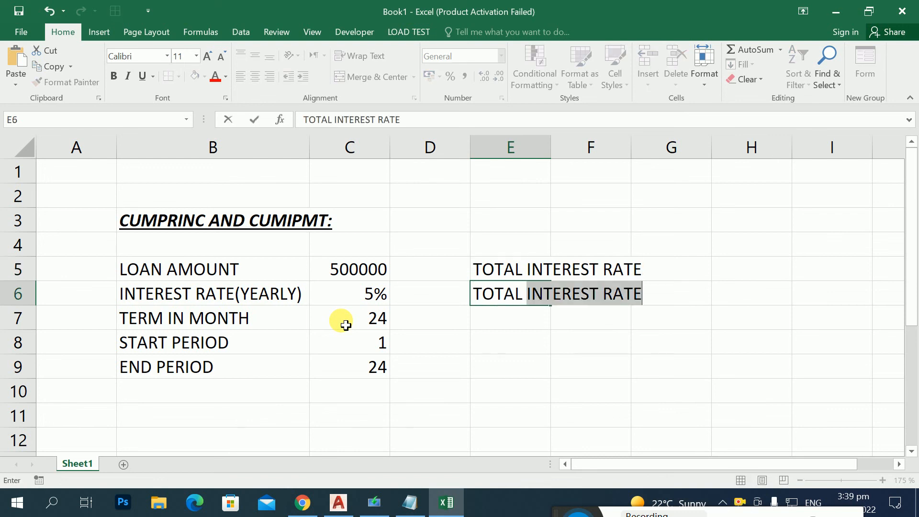
{"action": "type", "text": "PRINCI"}
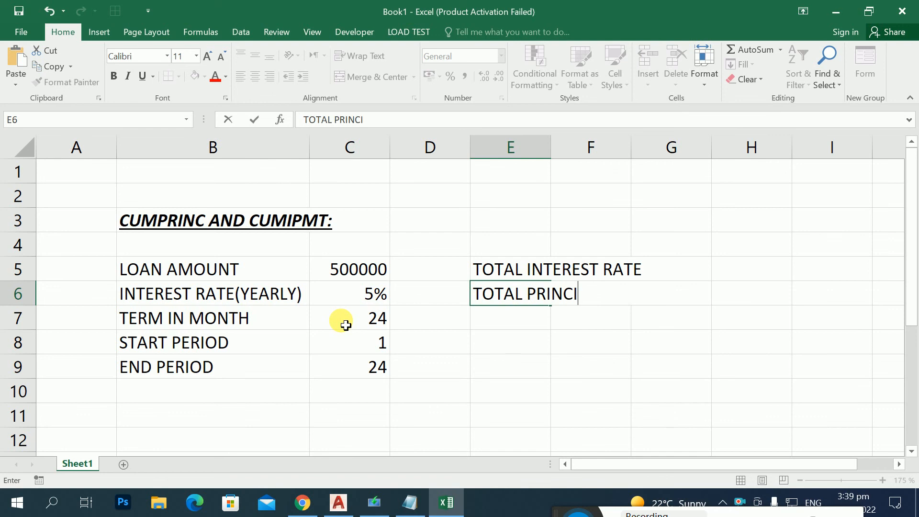
{"action": "type", "text": "PLE AMOUNT"}
{"action": "key", "text": "Return"}
Step: AutoFit column E to the width of the TOTAL PRINCIPLE AMOUNT label
{"action": "key", "text": "Up"}
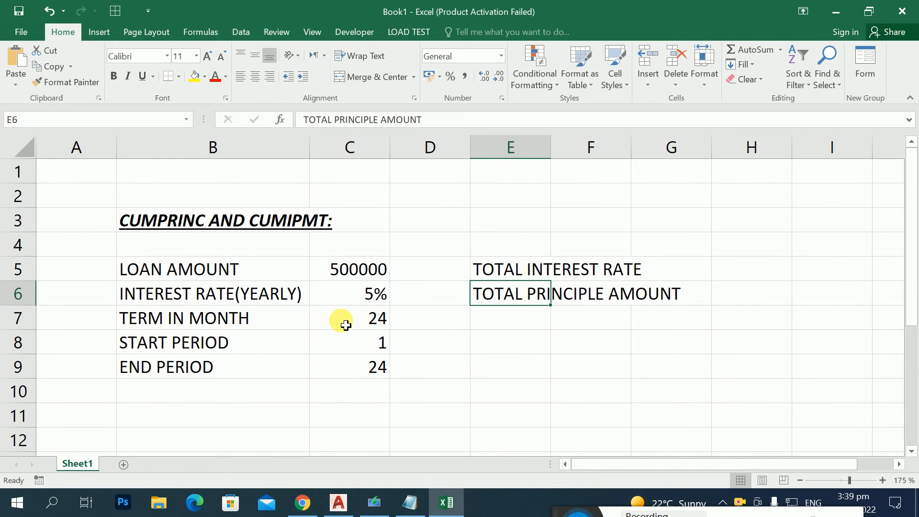
{"action": "key", "text": "alt+h"}
{"action": "key", "text": "o"}
{"action": "key", "text": "i"}
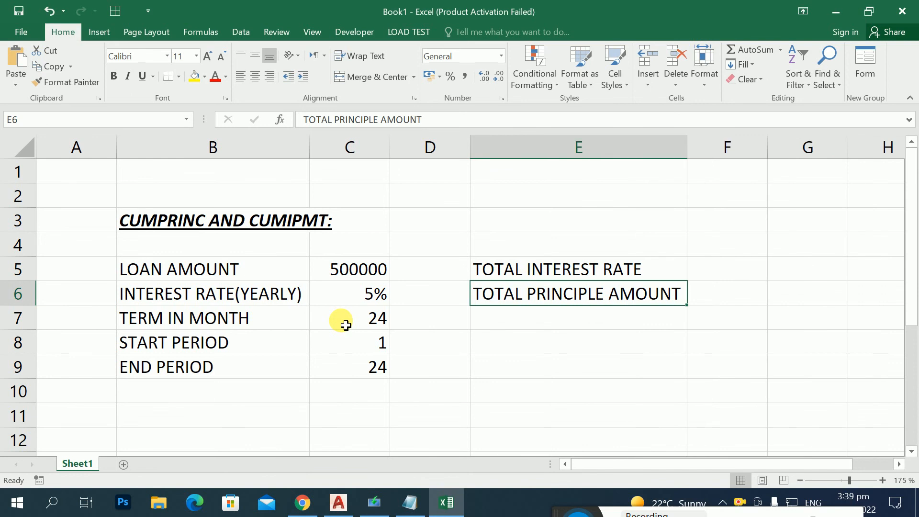
Step: Start a CUMIPMT formula in cell F5 with the monthly rate C6/12 as its first argument
{"action": "key", "text": "Up"}
{"action": "key", "text": "Right"}
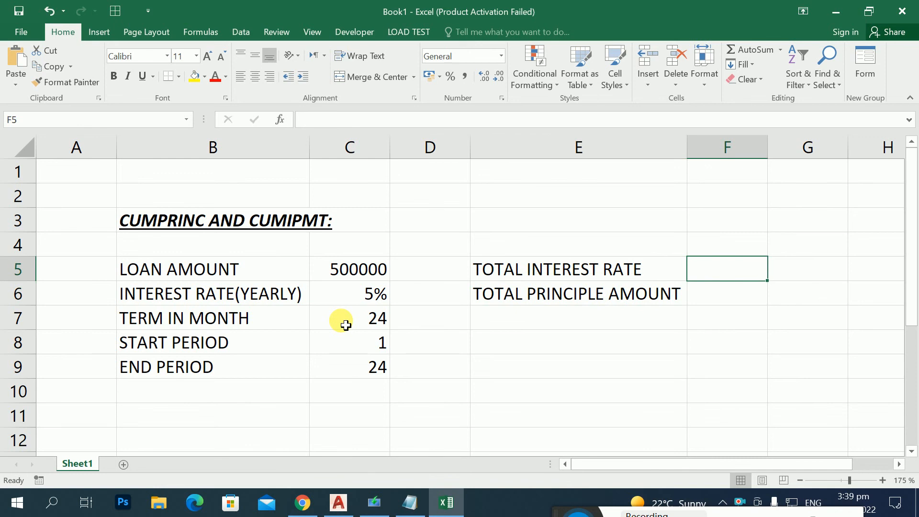
{"action": "type", "text": "="}
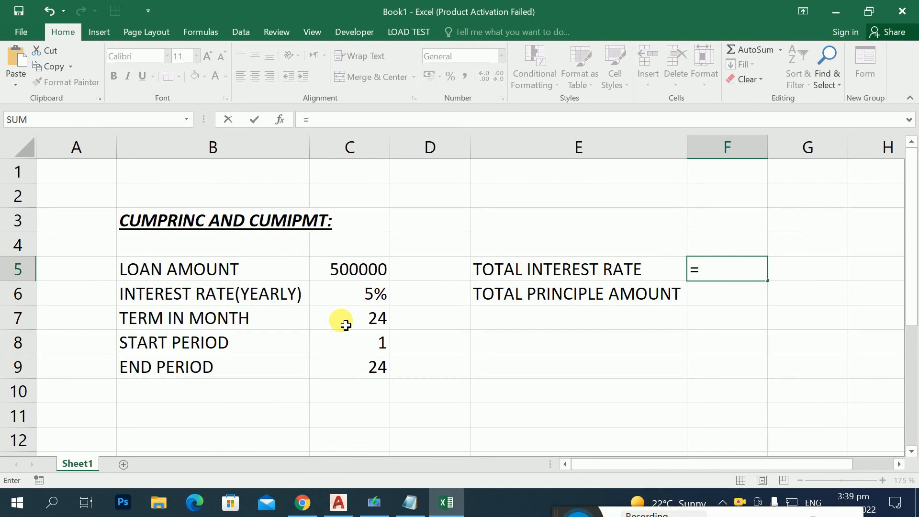
{"action": "type", "text": "-"}
{"action": "key", "text": "BackSpace"}
{"action": "type", "text": "C"}
{"action": "key", "text": "BackSpace"}
{"action": "type", "text": "CUM"}
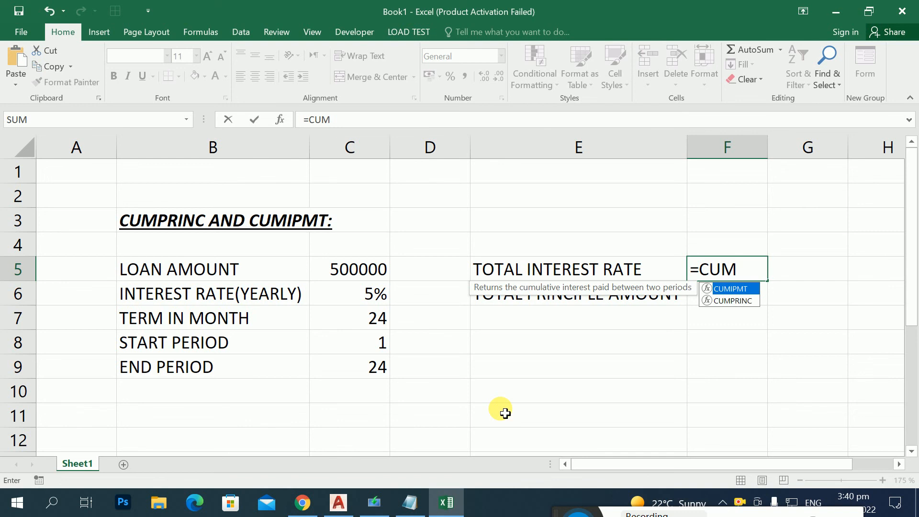
{"action": "double_click", "coordinate": [745, 289]}
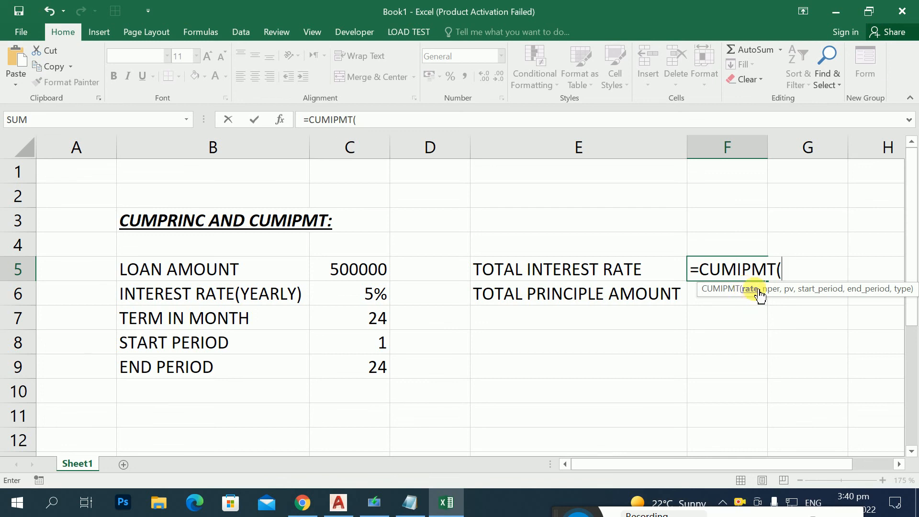
{"action": "left_click", "coordinate": [376, 302]}
{"action": "type", "text": "/12"}
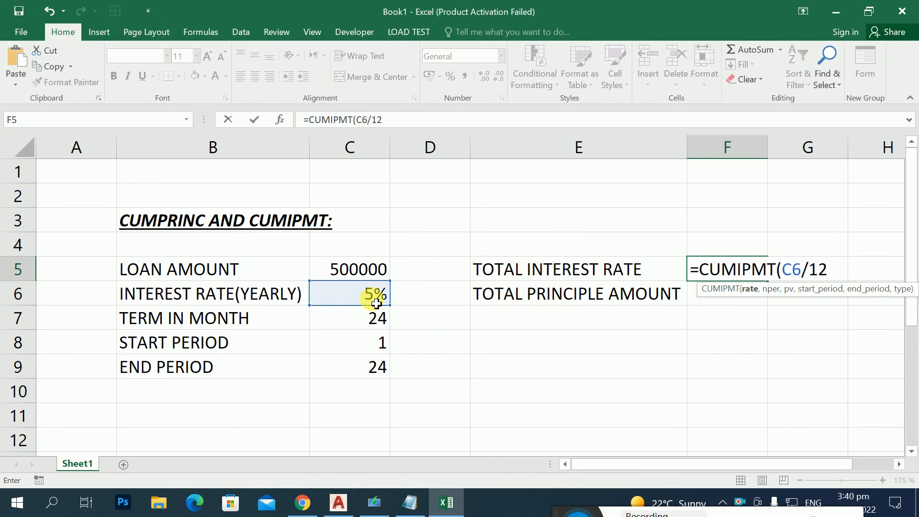
{"action": "type", "text": ","}
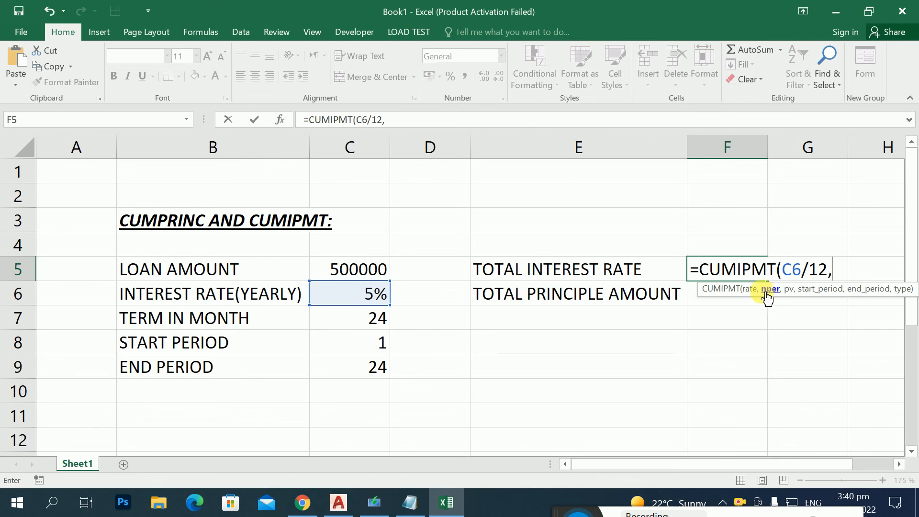
Step: Add C7 as the number of periods and C5 as the present value in the CUMIPMT formula
{"action": "left_click", "coordinate": [380, 322]}
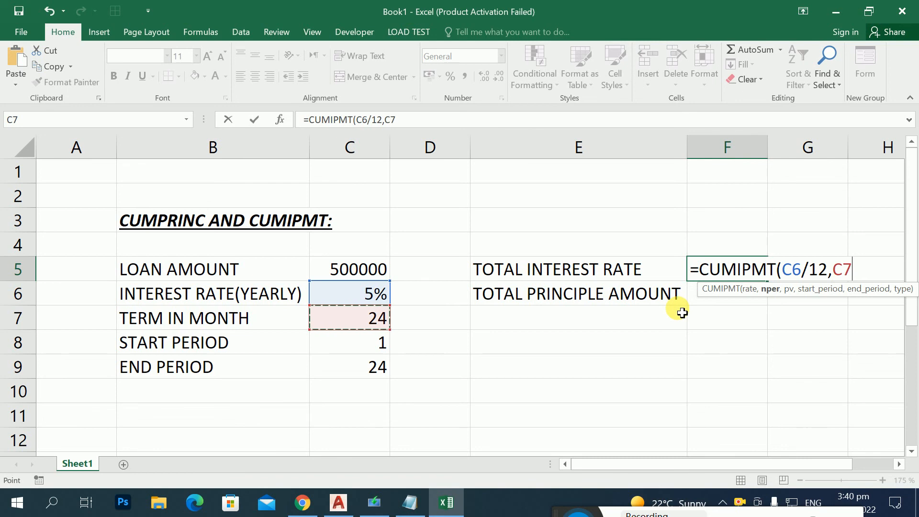
{"action": "type", "text": ","}
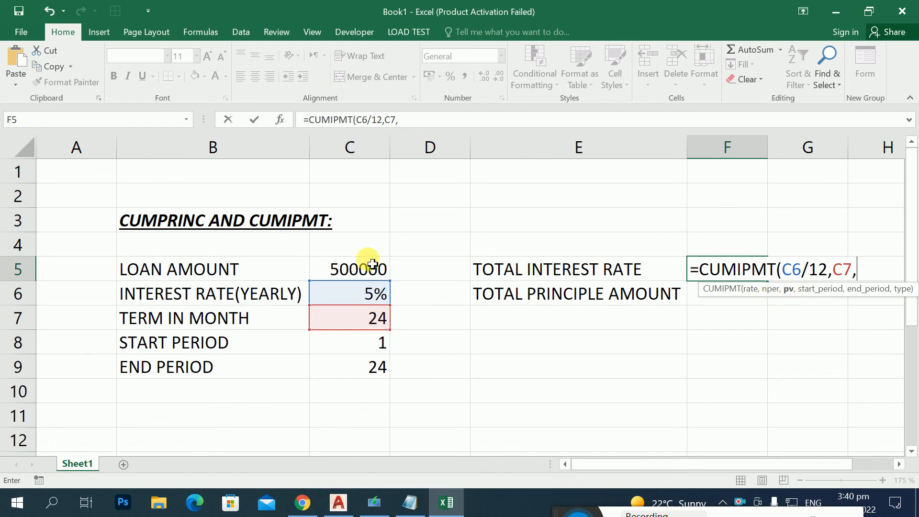
{"action": "left_click", "coordinate": [356, 267]}
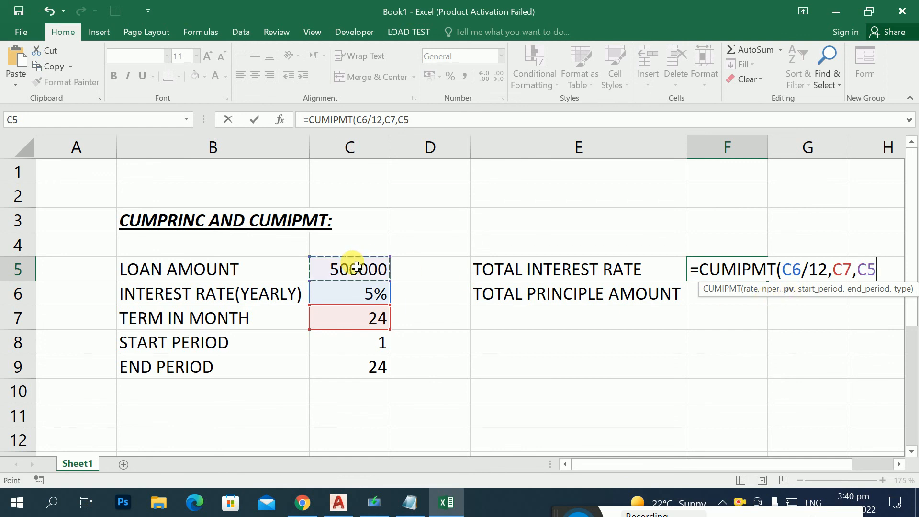
{"action": "type", "text": ","}
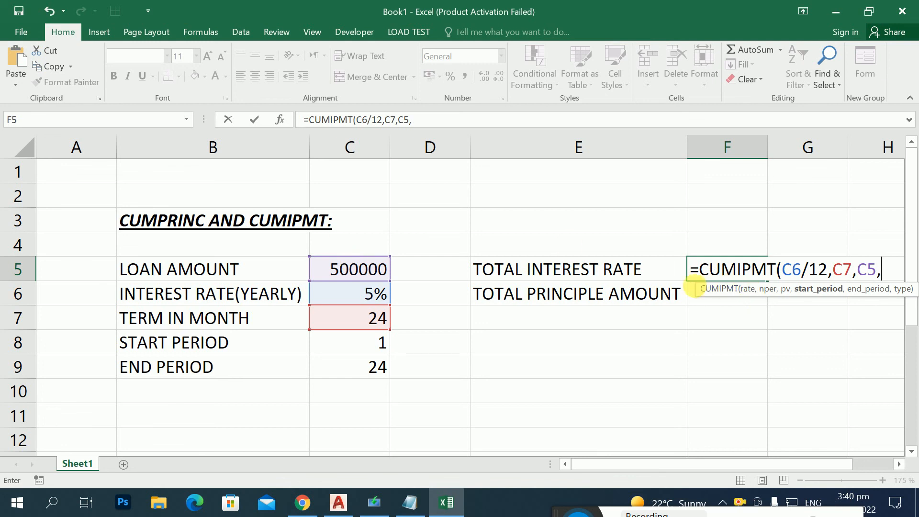
Step: Complete the CUMIPMT formula in F5 with C8 as start period, C9 as end period and payment type 0
{"action": "left_click_drag", "start_coordinate": [692, 288], "coordinate": [242, 179]}
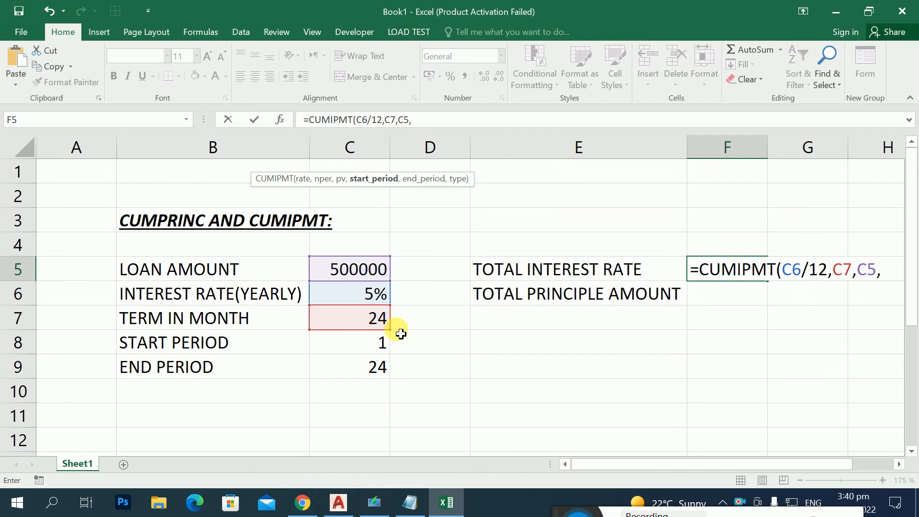
{"action": "left_click", "coordinate": [383, 350]}
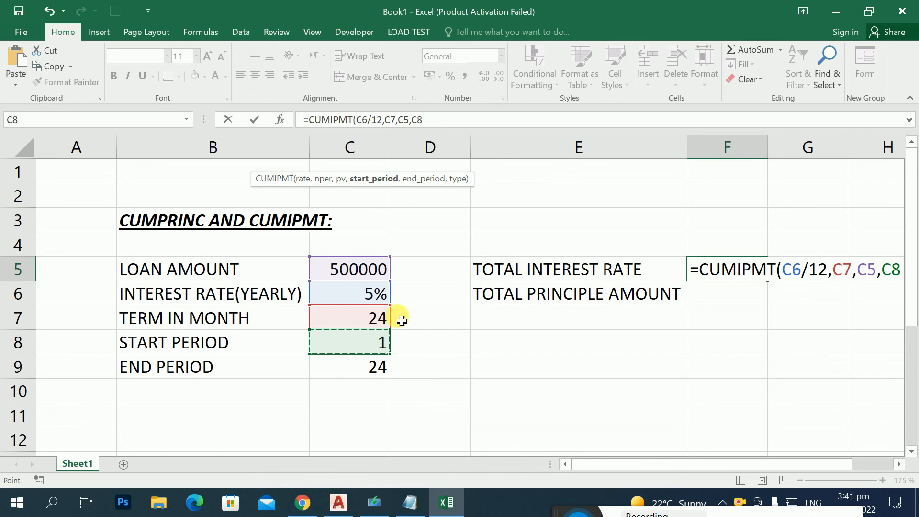
{"action": "type", "text": ","}
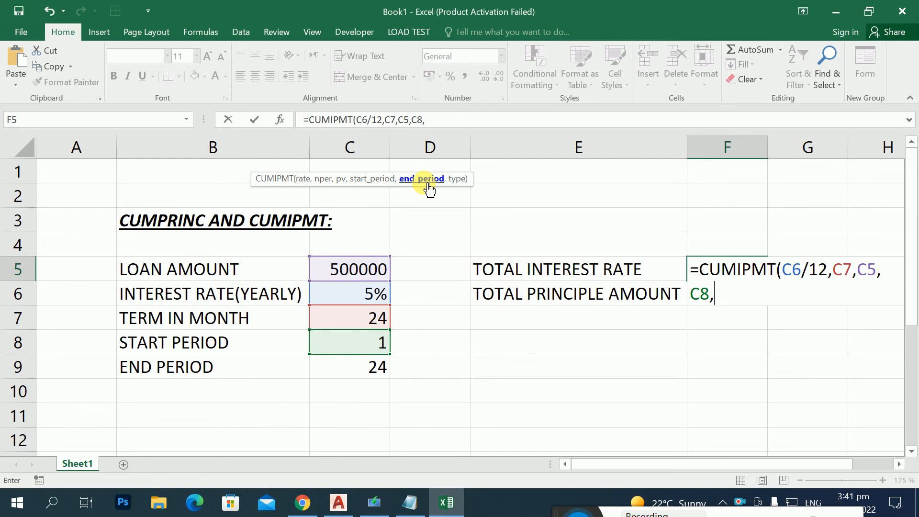
{"action": "left_click", "coordinate": [361, 366]}
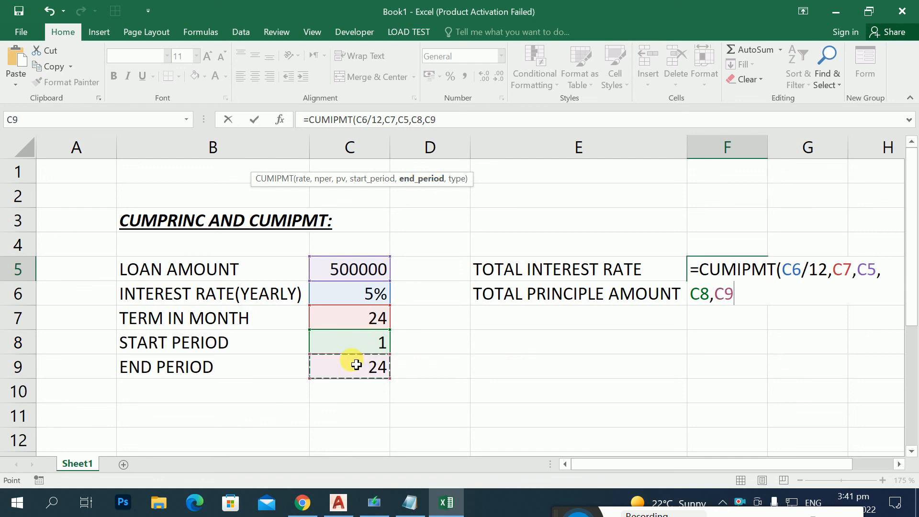
{"action": "type", "text": ","}
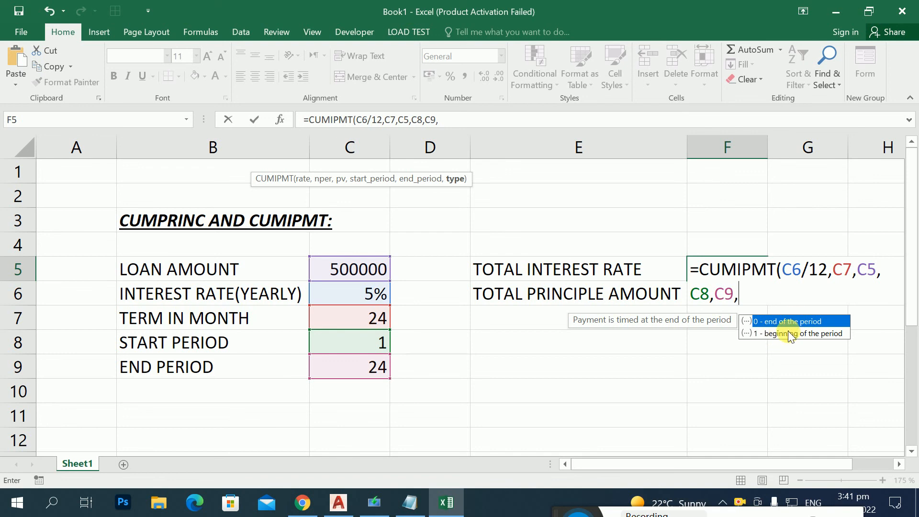
{"action": "type", "text": "0"}
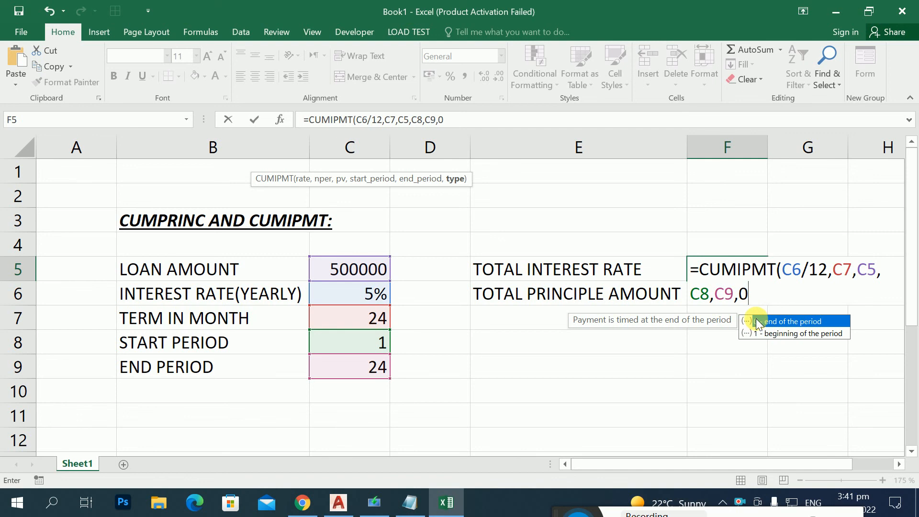
{"action": "type", "text": ")"}
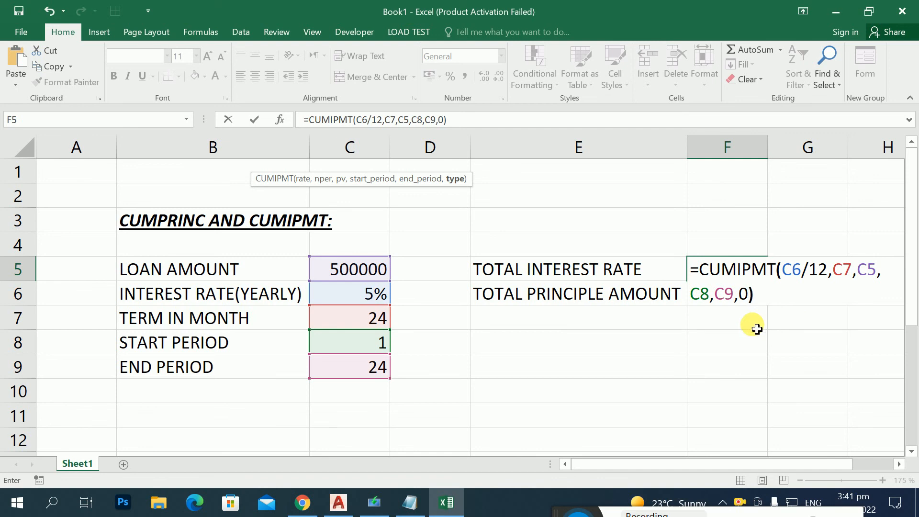
{"action": "key", "text": "Return"}
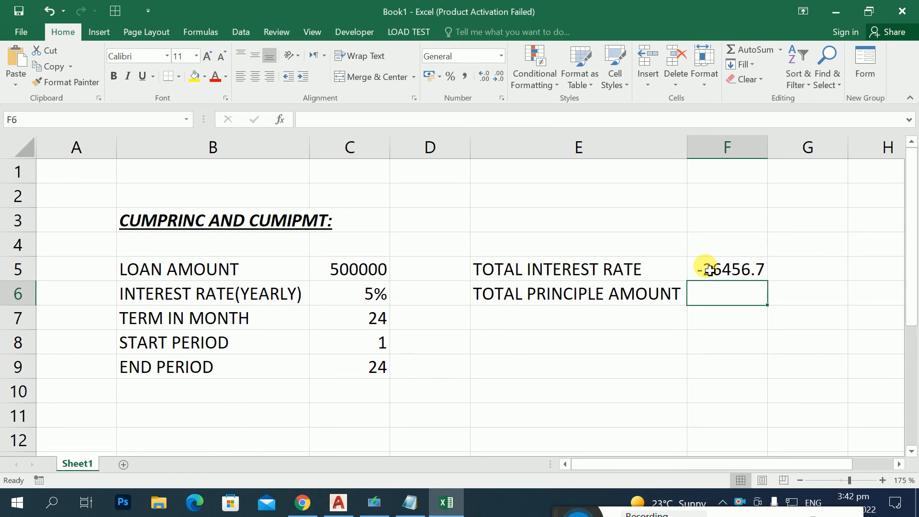
Step: Negate the formula in F5 by adding a minus sign before CUMIPMT
{"action": "left_click", "coordinate": [708, 269]}
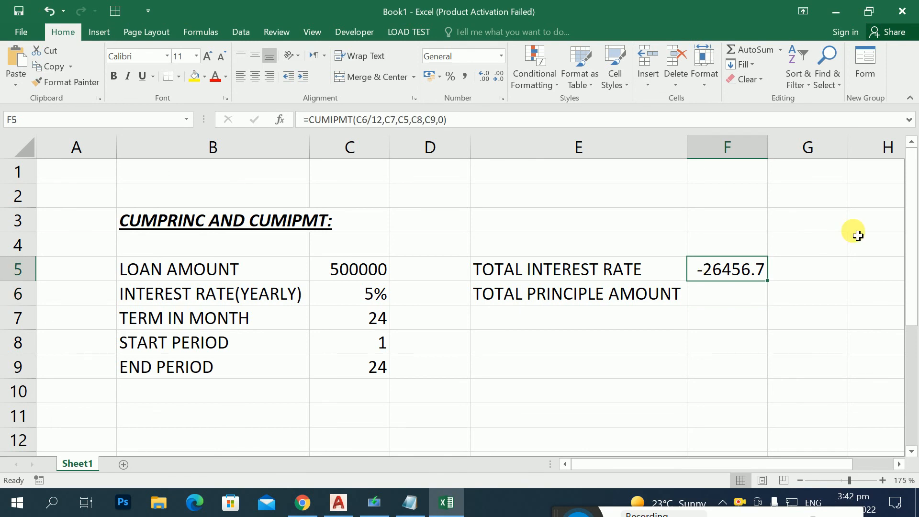
{"action": "key", "text": "F2"}
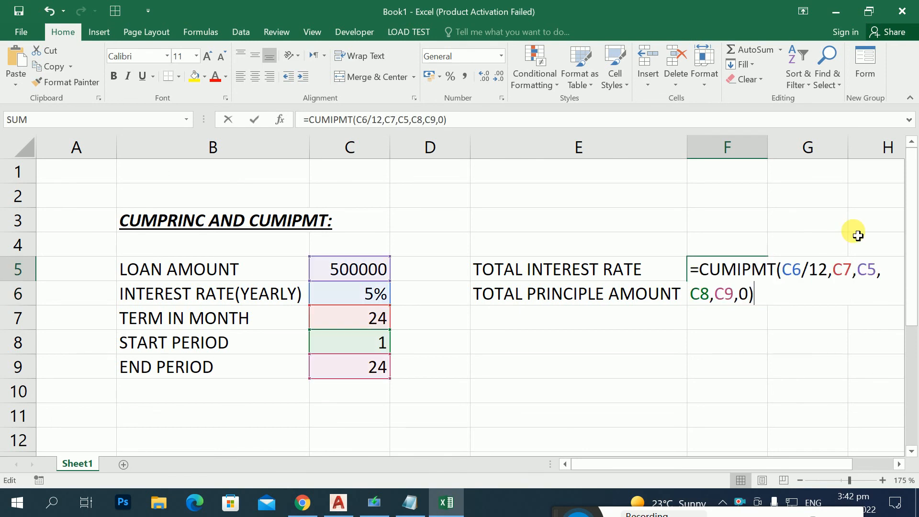
{"action": "key", "text": "Up"}
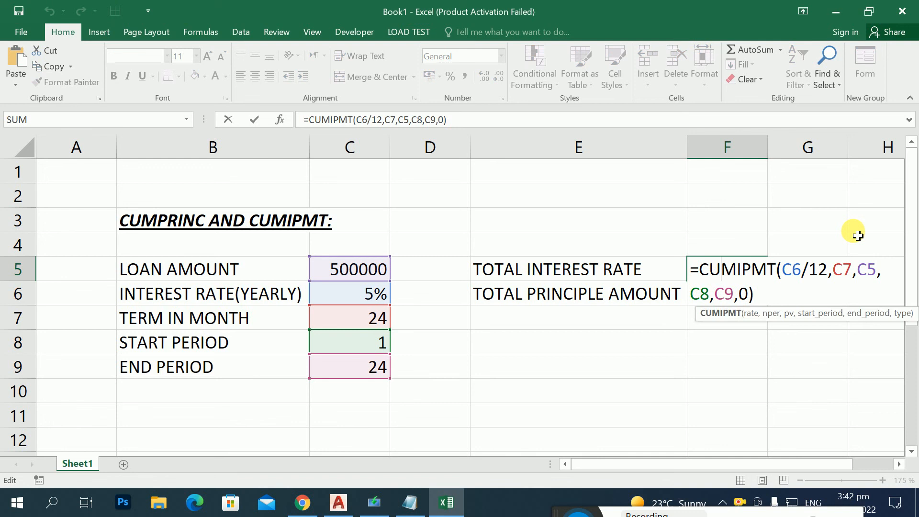
{"action": "key", "text": "Left"}
{"action": "key", "text": "Left"}
{"action": "key", "text": "Left"}
{"action": "key", "text": "Left"}
{"action": "type", "text": "-"}
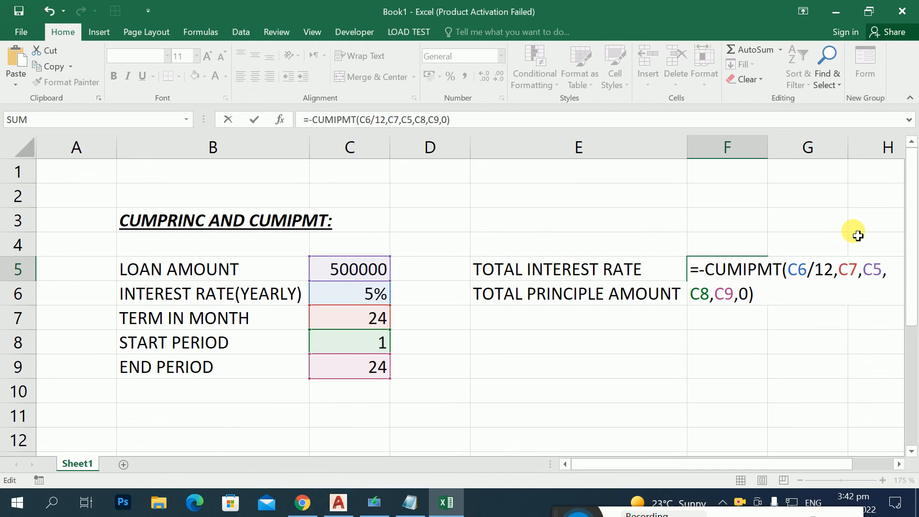
{"action": "key", "text": "Return"}
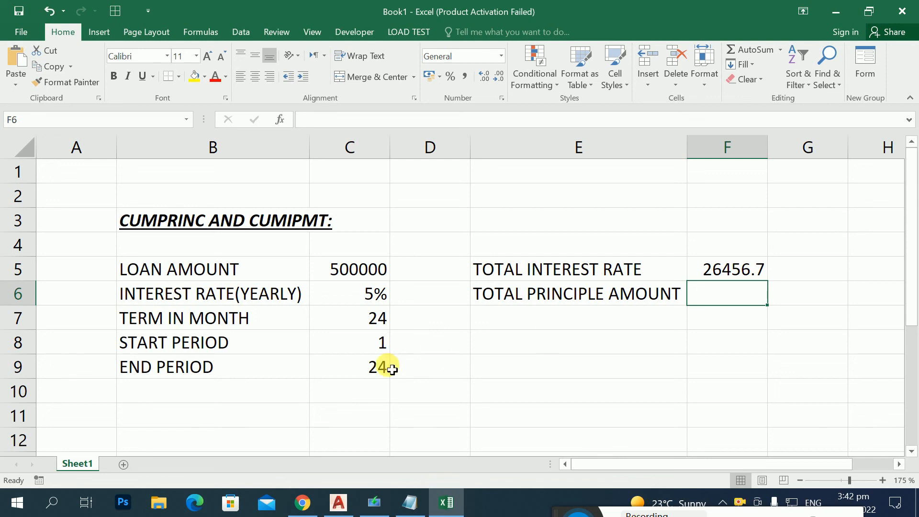
Step: Set both the term in months in C7 and the end period in C9 to 36
{"action": "left_click", "coordinate": [361, 324]}
{"action": "type", "text": "36"}
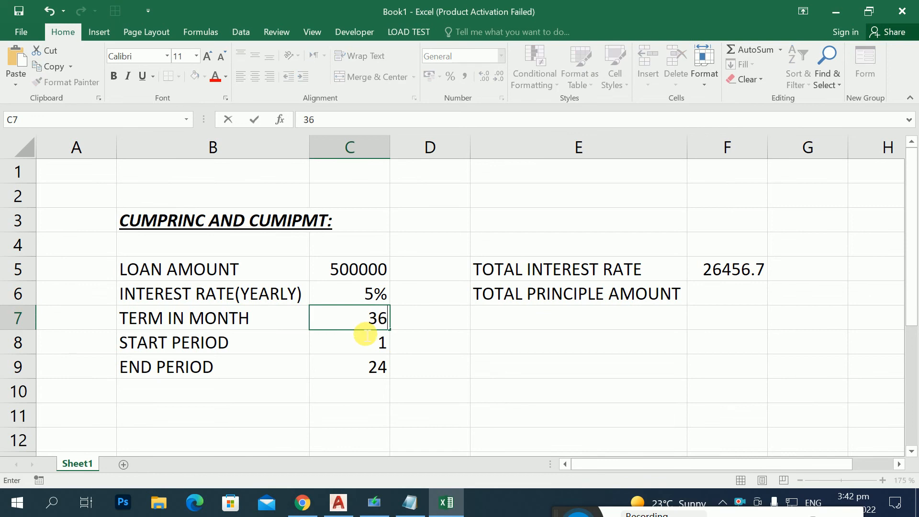
{"action": "key", "text": "Return"}
{"action": "key", "text": "Return"}
{"action": "key", "text": "Return"}
{"action": "key", "text": "Up"}
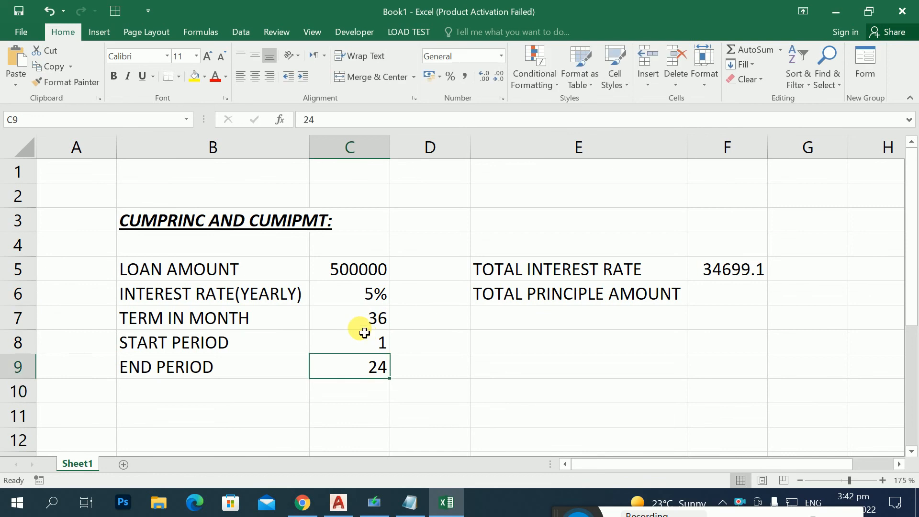
{"action": "type", "text": "36"}
{"action": "key", "text": "Return"}
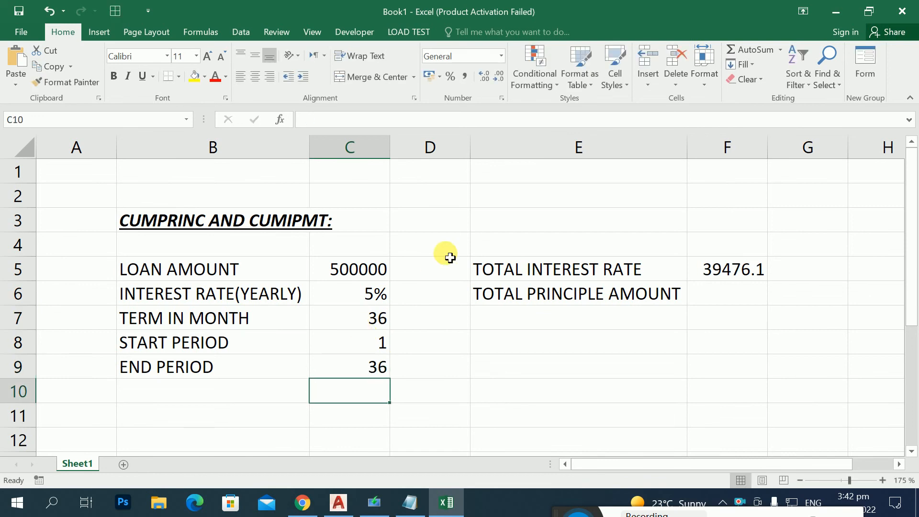
Step: Check the total interest in F5, and undo the changes to the end period and the term in months
{"action": "left_click", "coordinate": [700, 276]}
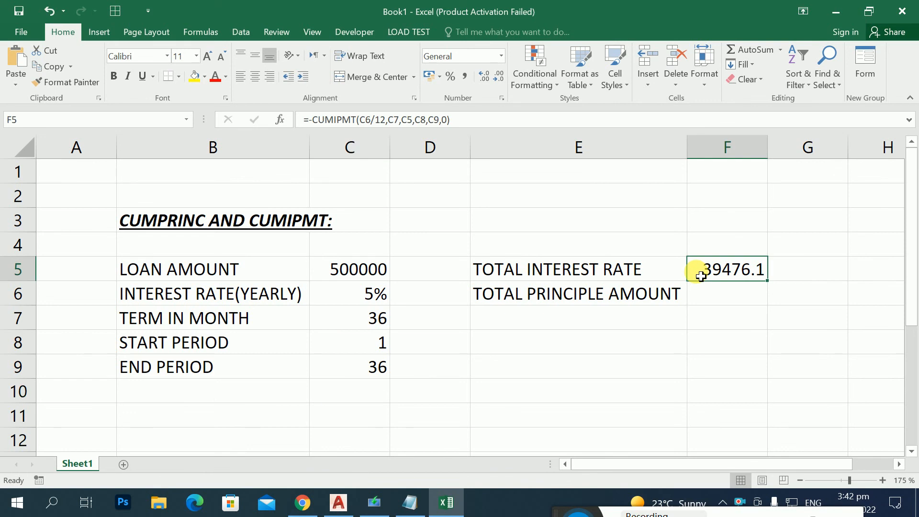
{"action": "key", "text": "ctrl+z"}
{"action": "key", "text": "ctrl+z"}
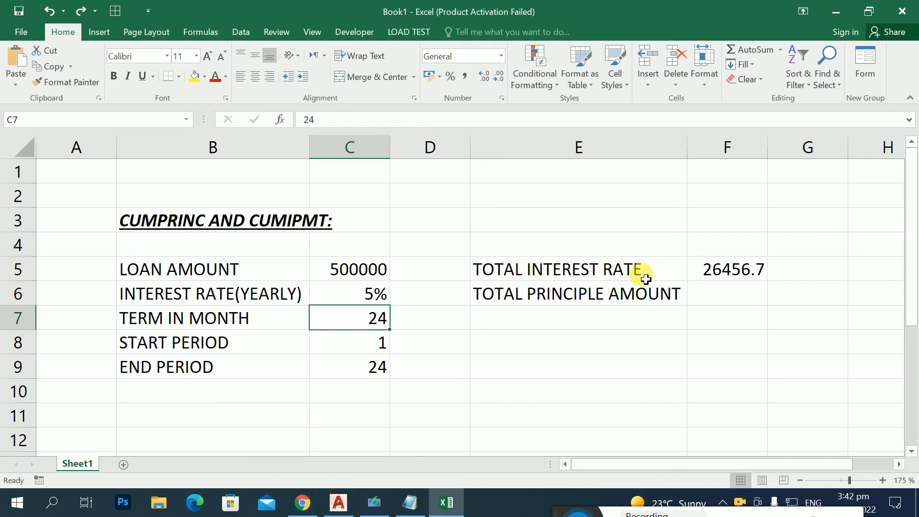
{"action": "left_click", "coordinate": [539, 300]}
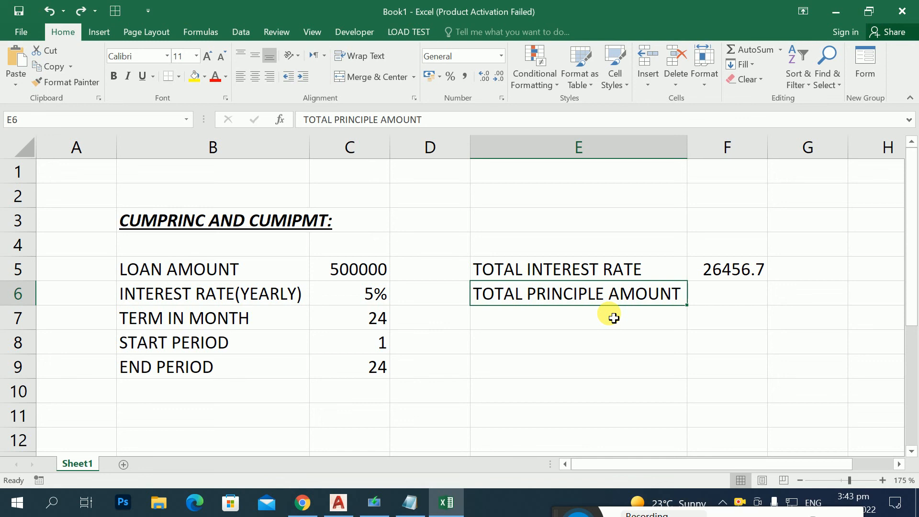
{"action": "type", "text": "=-"}
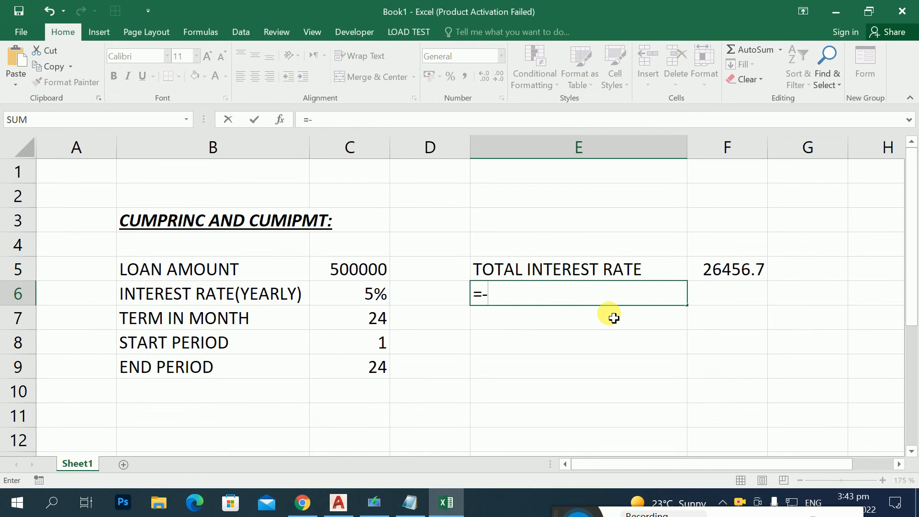
{"action": "key", "text": "ctrl+z"}
Step: Start a negated CUMPRINC formula in cell F6 with the monthly rate C6/12 as its first argument
{"action": "key", "text": "Tab"}
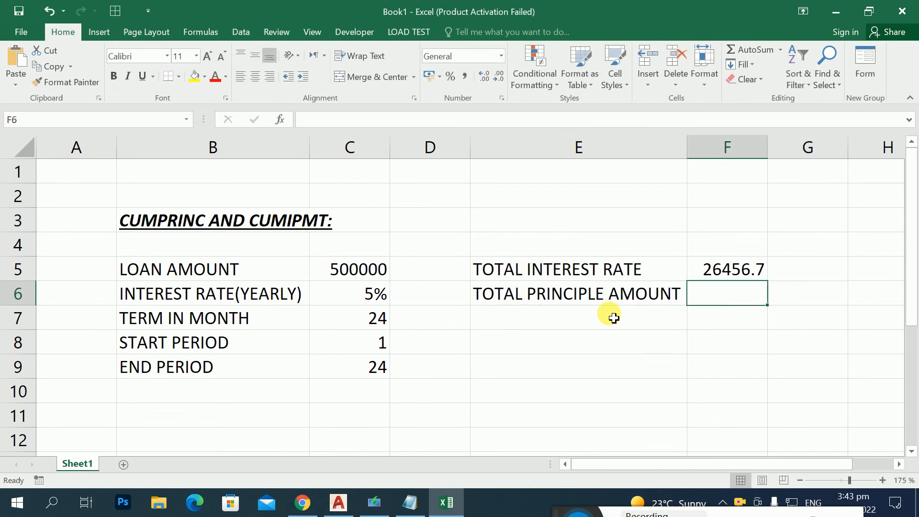
{"action": "type", "text": "="}
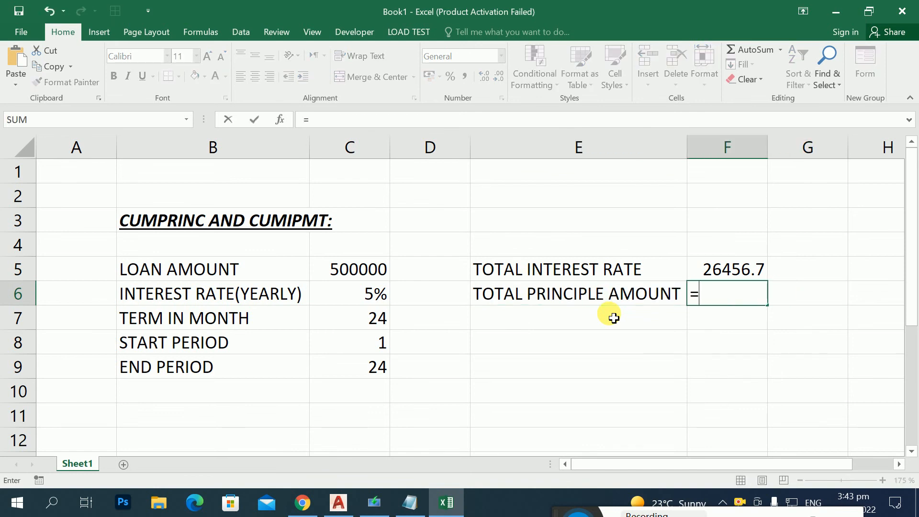
{"action": "type", "text": "-CUM"}
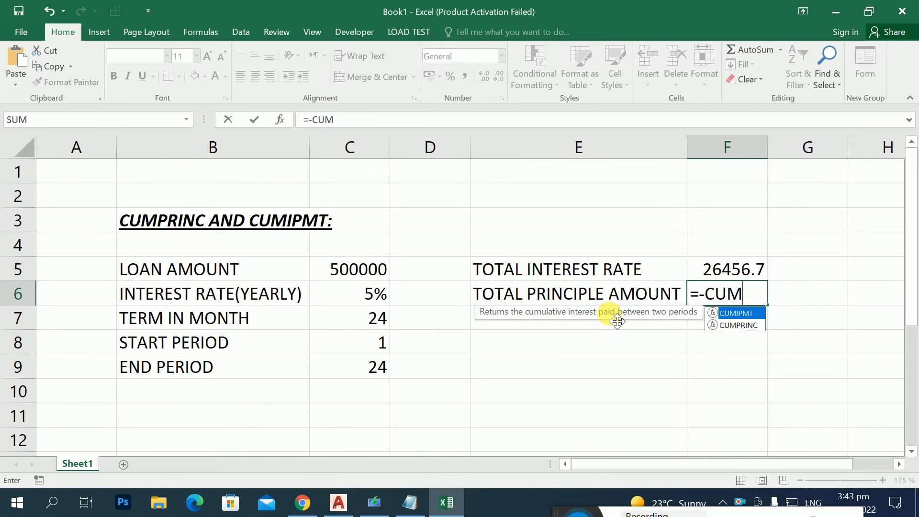
{"action": "type", "text": "PRINC"}
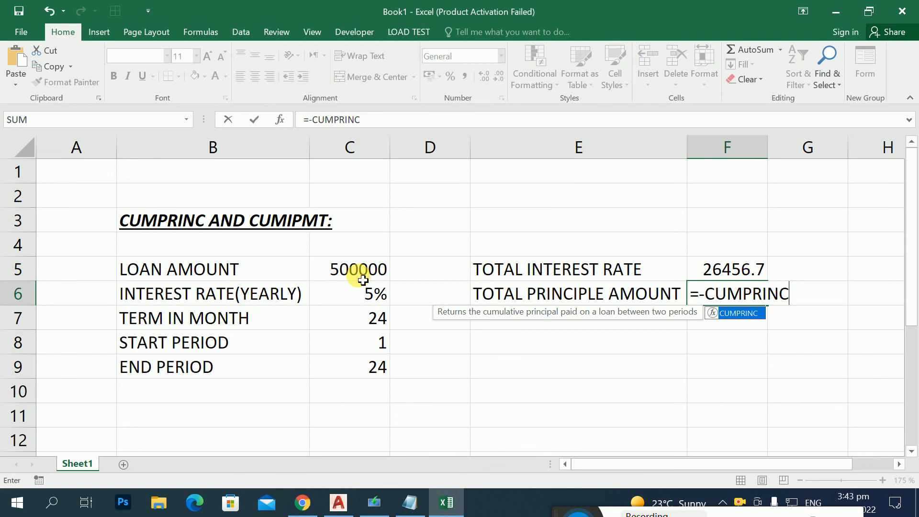
{"action": "type", "text": "("}
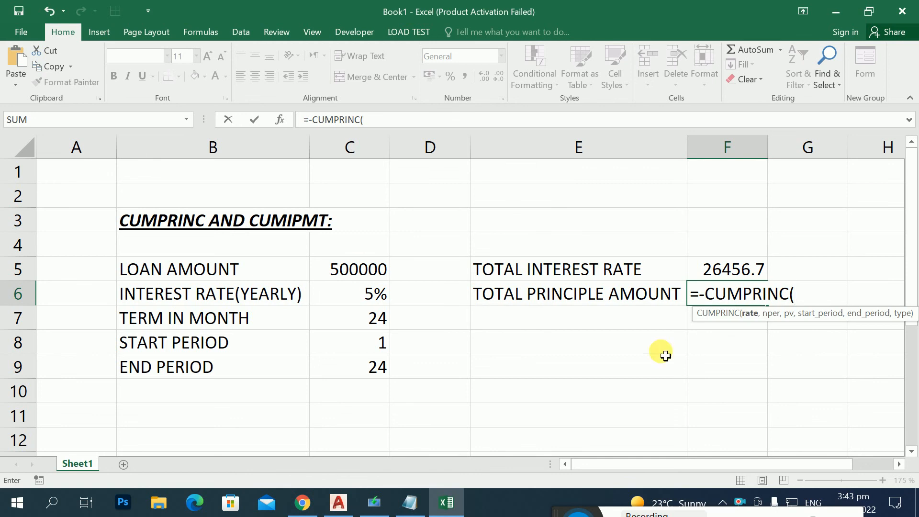
{"action": "left_click_drag", "start_coordinate": [700, 314], "coordinate": [407, 190]}
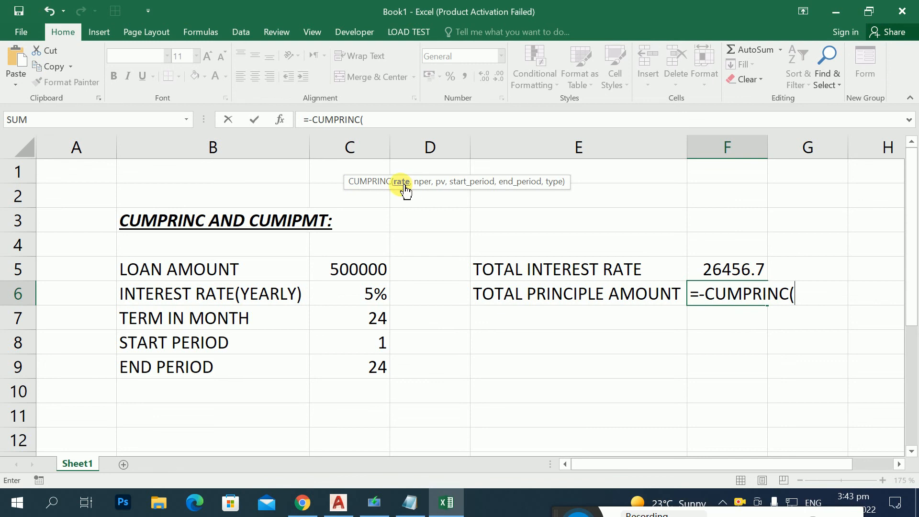
{"action": "left_click", "coordinate": [363, 293]}
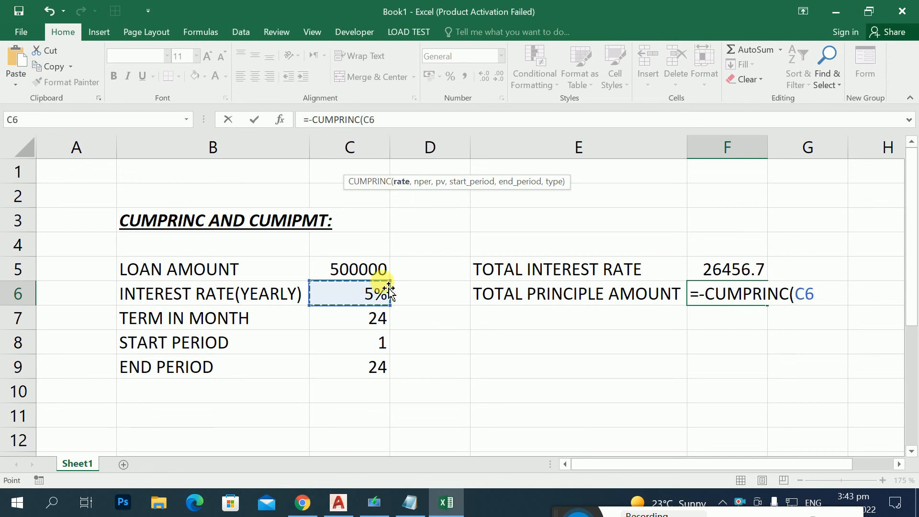
{"action": "type", "text": "/11"}
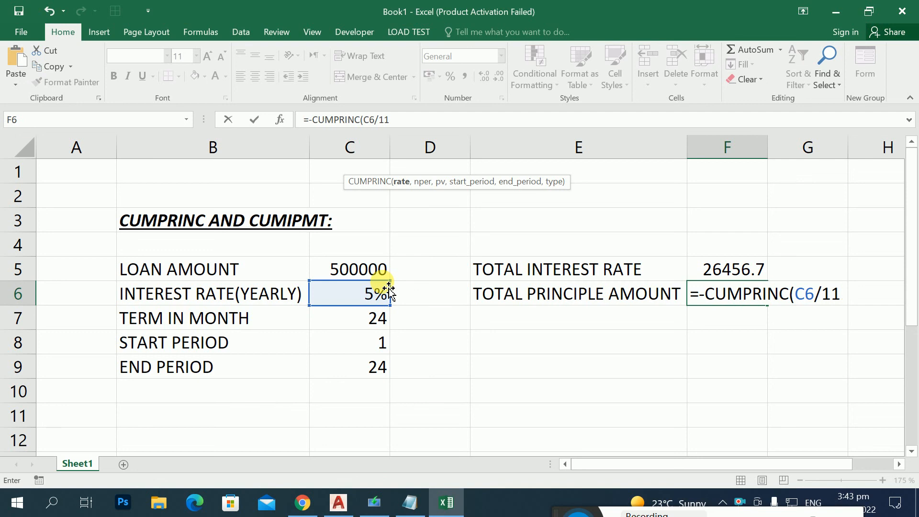
{"action": "key", "text": "BackSpace"}
{"action": "type", "text": "2,"}
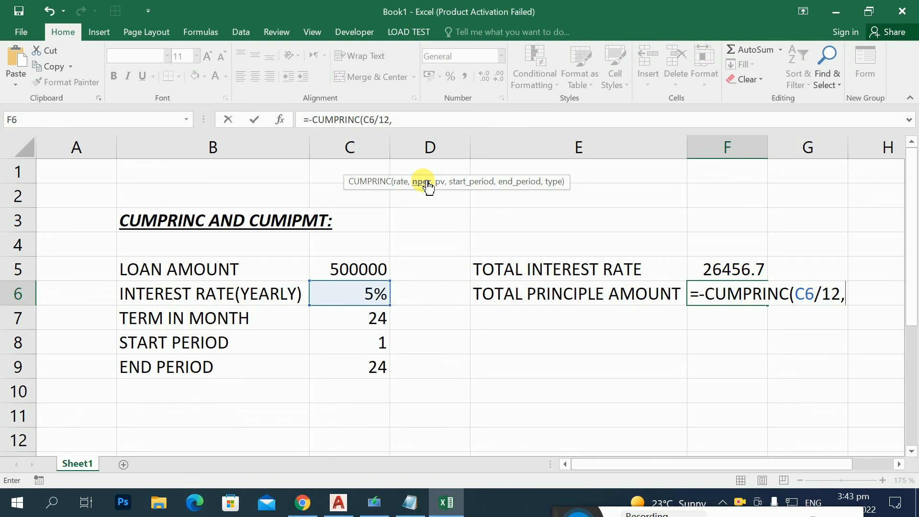
Step: Add C7 as the number of periods and C5 as the present value in the CUMPRINC formula
{"action": "left_click", "coordinate": [338, 315]}
{"action": "type", "text": ","}
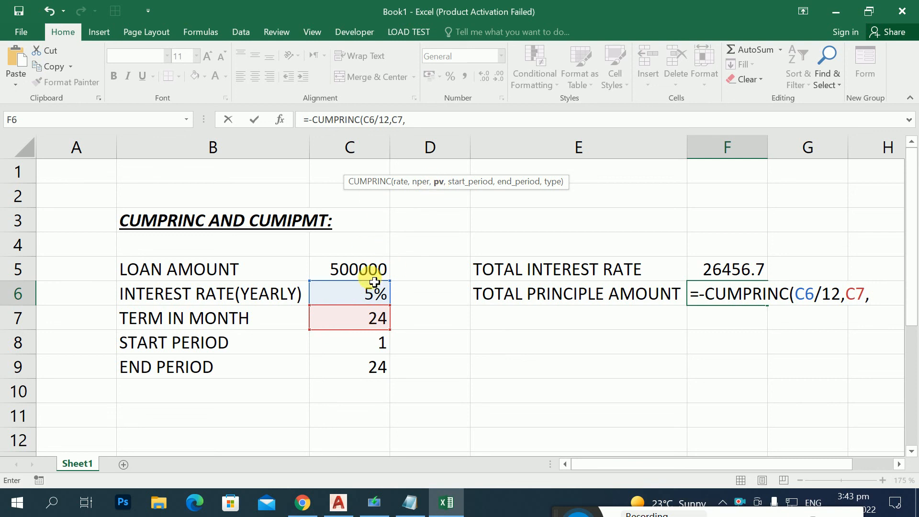
{"action": "left_click", "coordinate": [363, 268]}
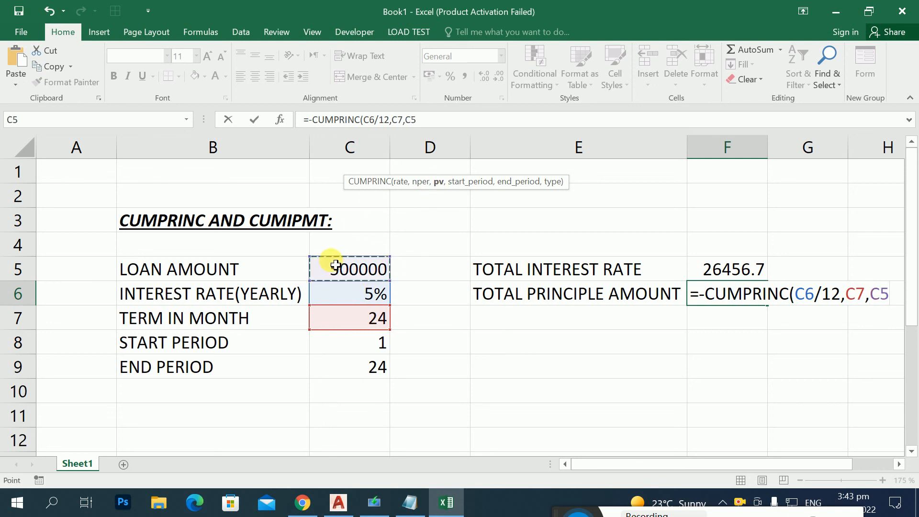
{"action": "type", "text": ","}
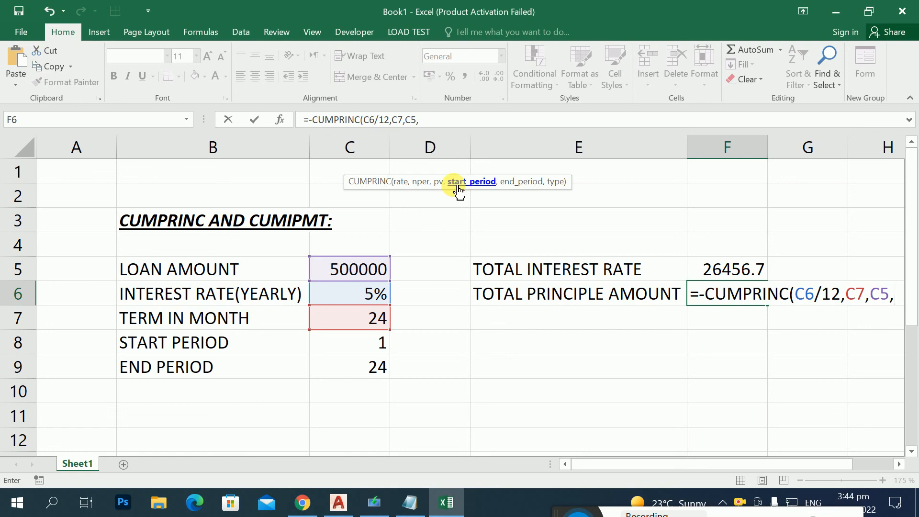
Step: Complete the CUMPRINC formula in F6 with start period C8, end period C9 and payment type 0
{"action": "left_click", "coordinate": [378, 342]}
{"action": "type", "text": ","}
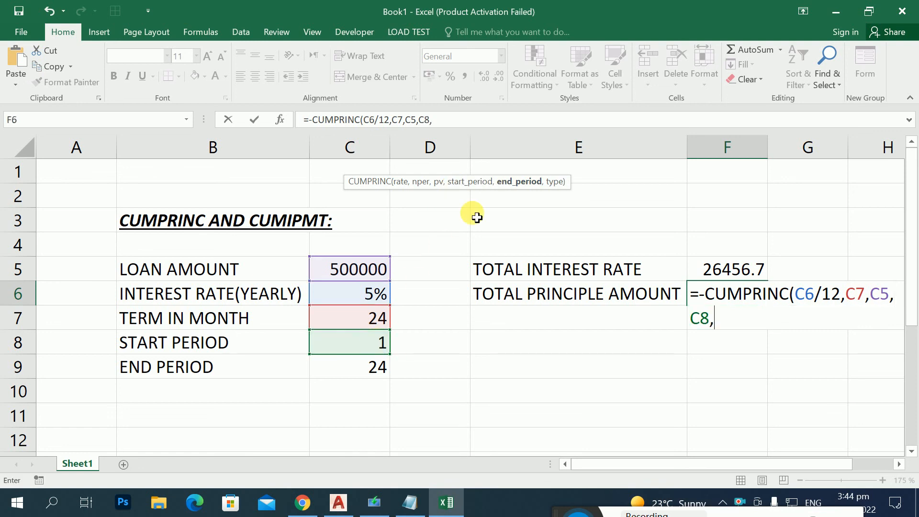
{"action": "left_click", "coordinate": [369, 366]}
{"action": "type", "text": ","}
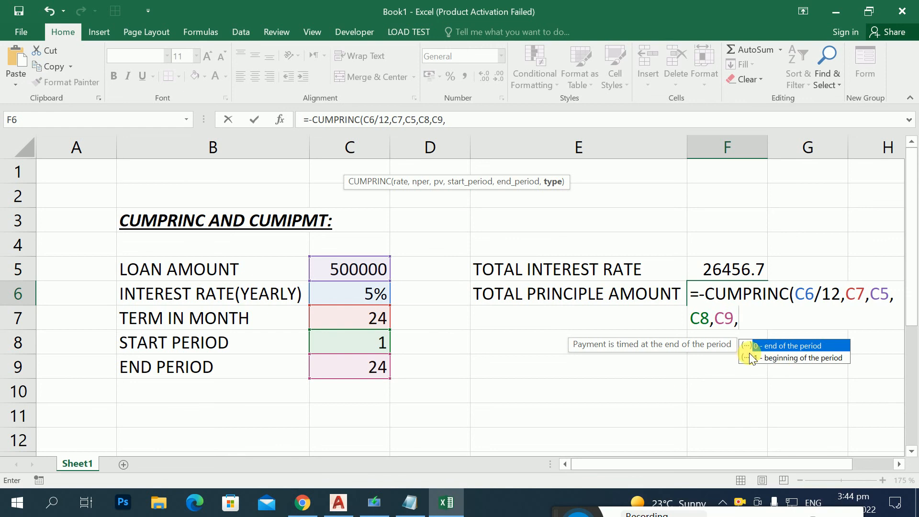
{"action": "type", "text": "0)"}
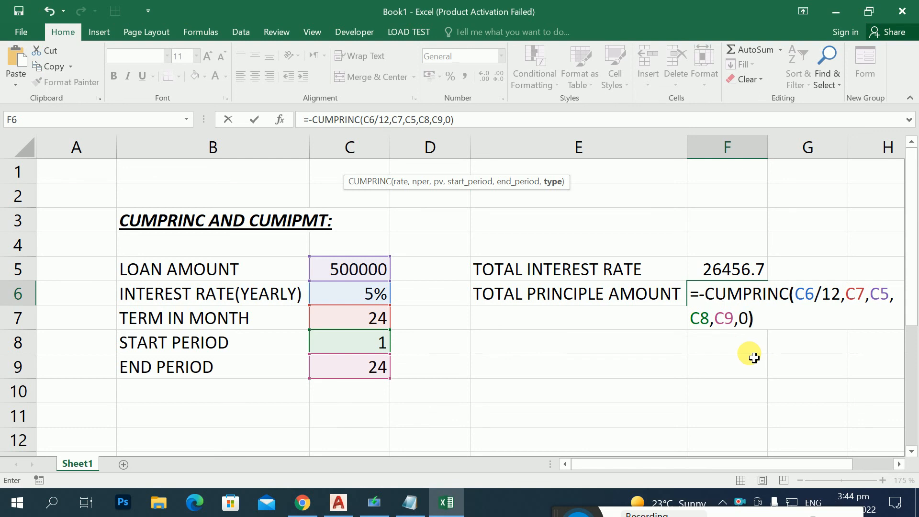
{"action": "key", "text": "Return"}
{"action": "left_click", "coordinate": [725, 300]}
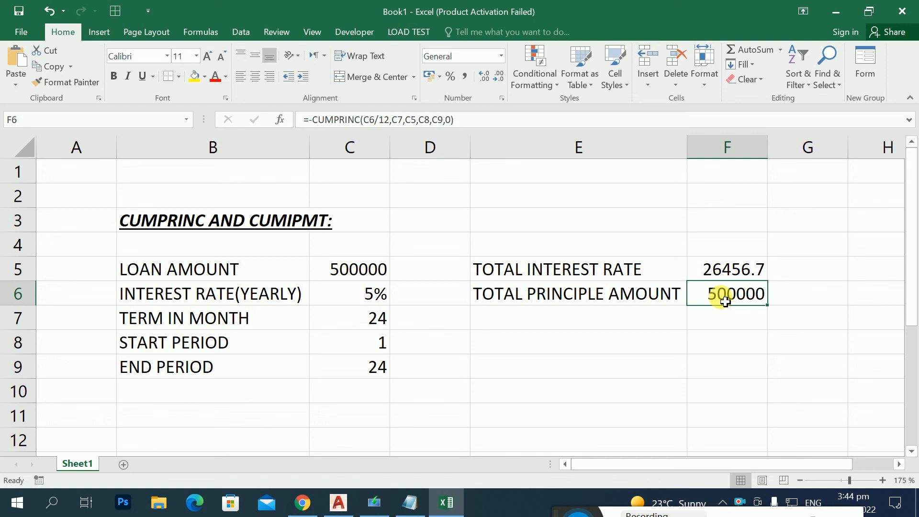
Step: Add the total principal and total interest in cell F7 with the formula =F6+F5
{"action": "key", "text": "Down"}
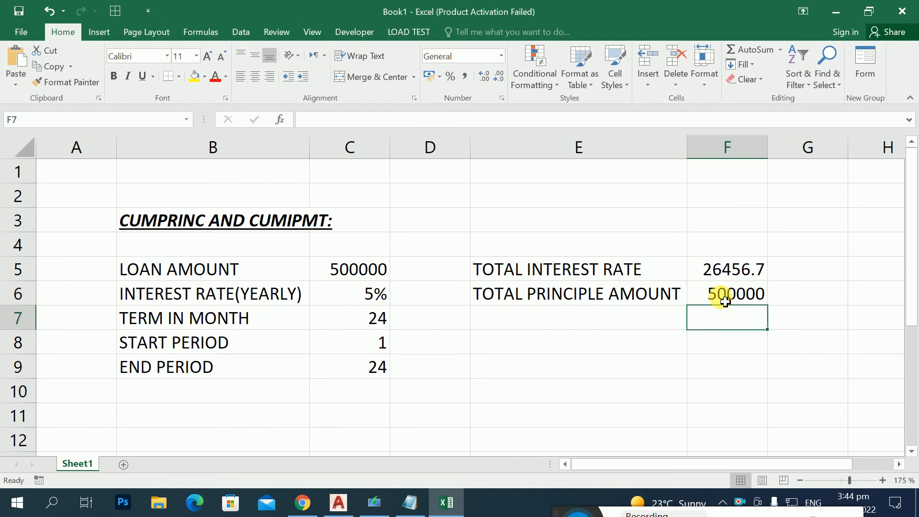
{"action": "type", "text": "="}
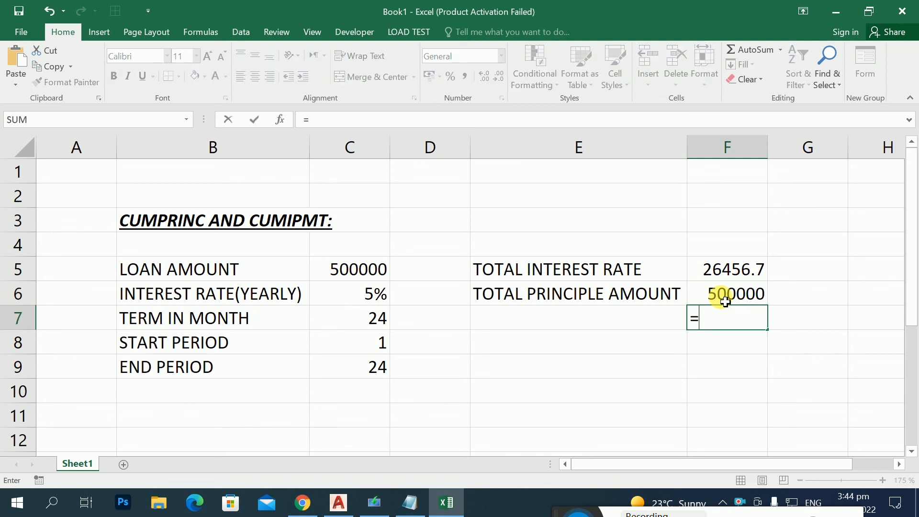
{"action": "left_click_drag", "start_coordinate": [725, 302], "coordinate": [725, 302]}
{"action": "key", "text": "BackSpace"}
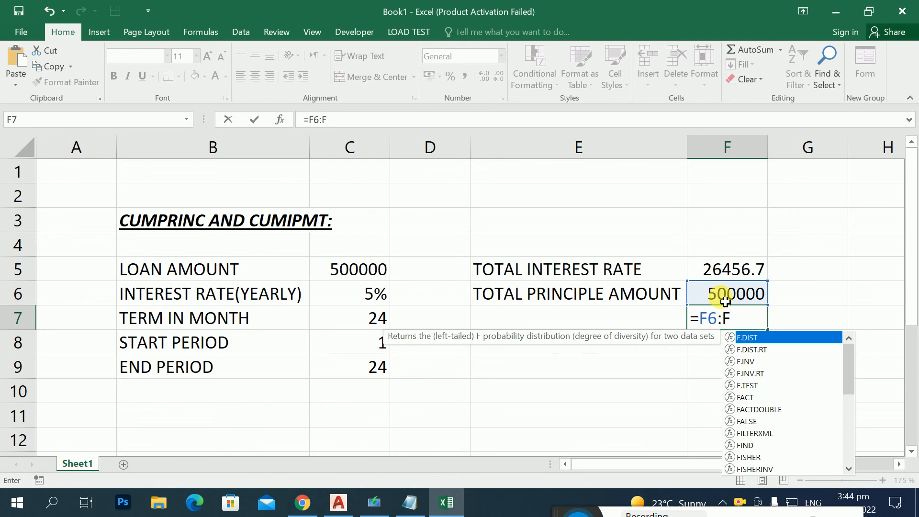
{"action": "key", "text": "BackSpace"}
{"action": "key", "text": "BackSpace"}
{"action": "key", "text": "BackSpace"}
{"action": "key", "text": "BackSpace"}
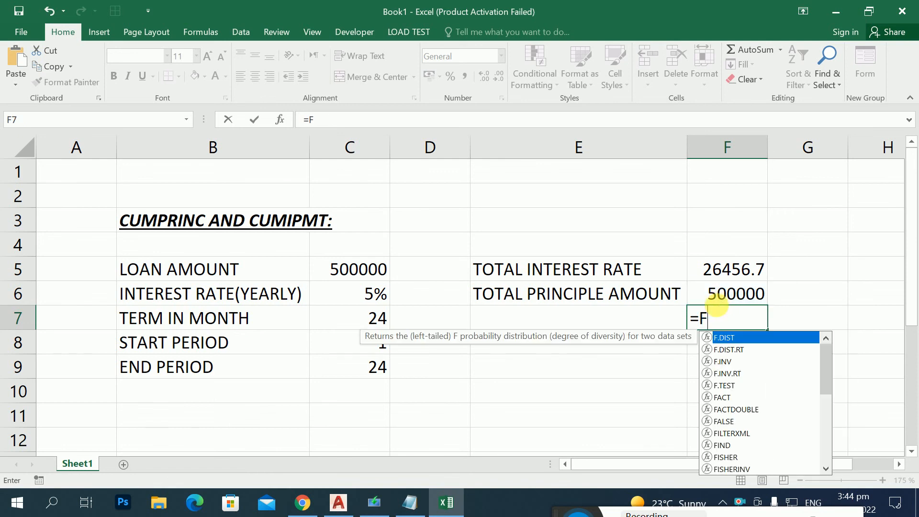
{"action": "left_click", "coordinate": [723, 296]}
{"action": "type", "text": "+"}
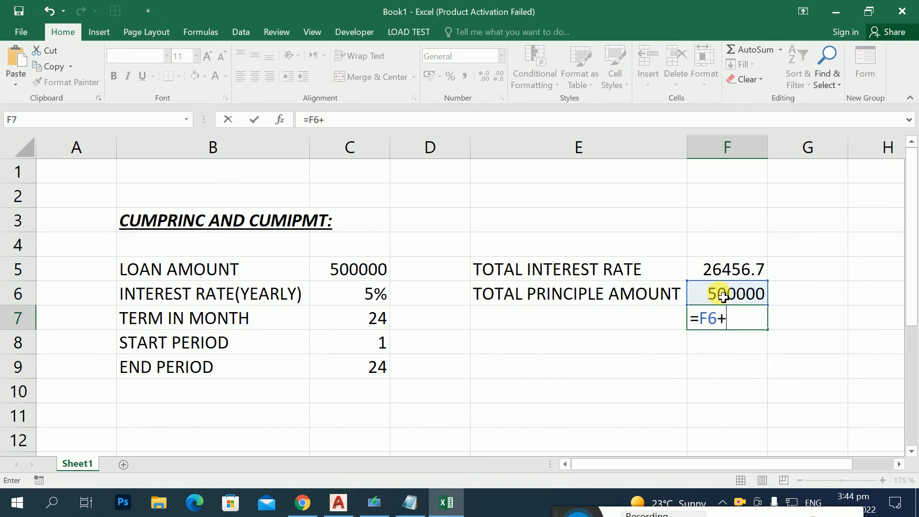
{"action": "left_click", "coordinate": [721, 273]}
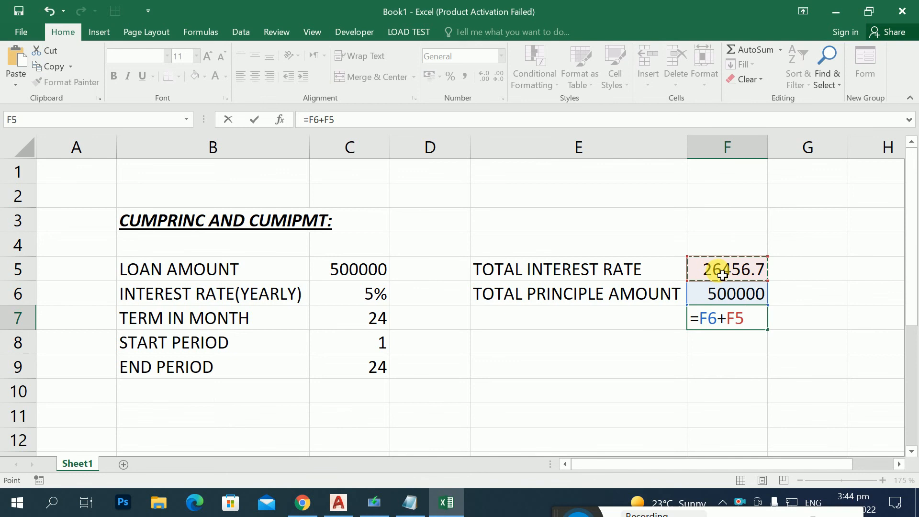
{"action": "key", "text": "Return"}
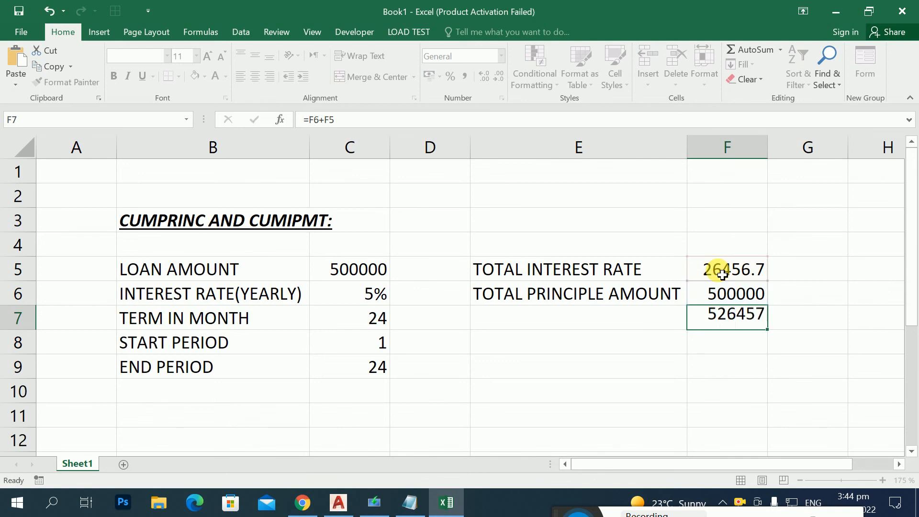
Step: Start a negated PMT formula in cell E8 with the monthly rate C6/12 as its first argument
{"action": "left_click", "coordinate": [497, 352]}
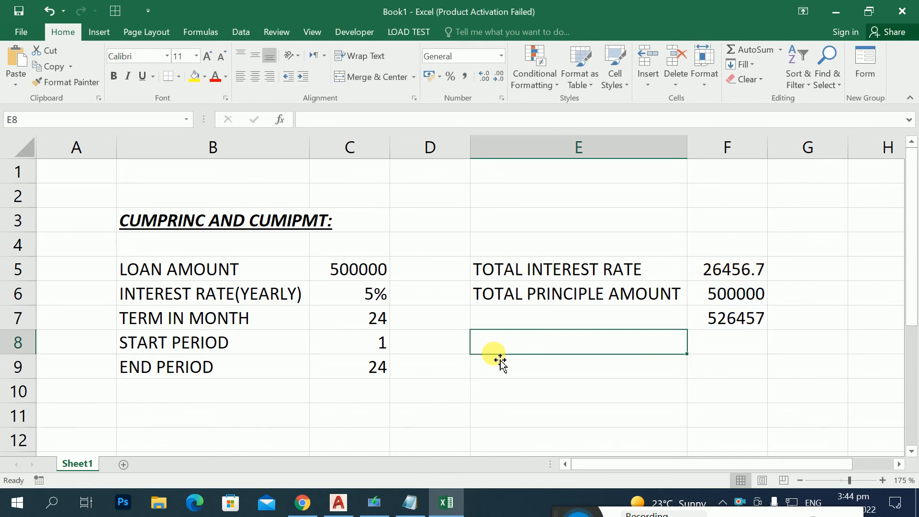
{"action": "type", "text": "=-P"}
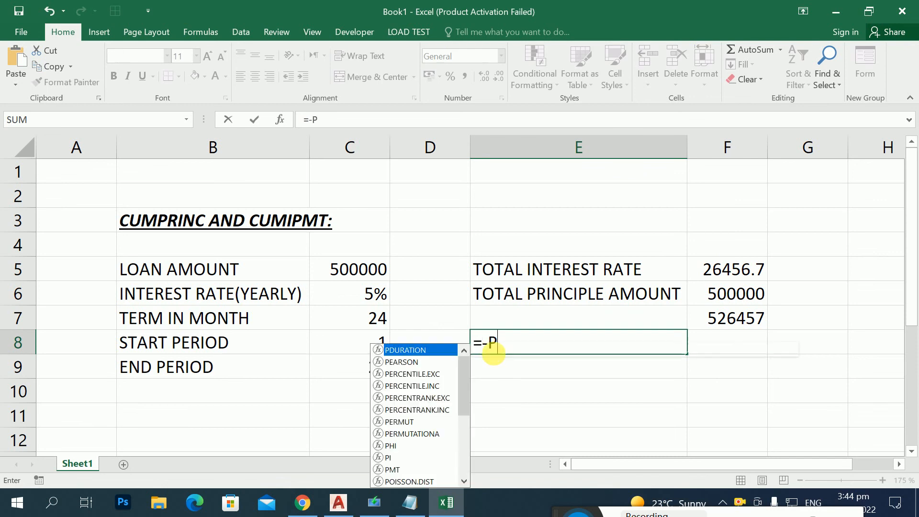
{"action": "type", "text": "MT"}
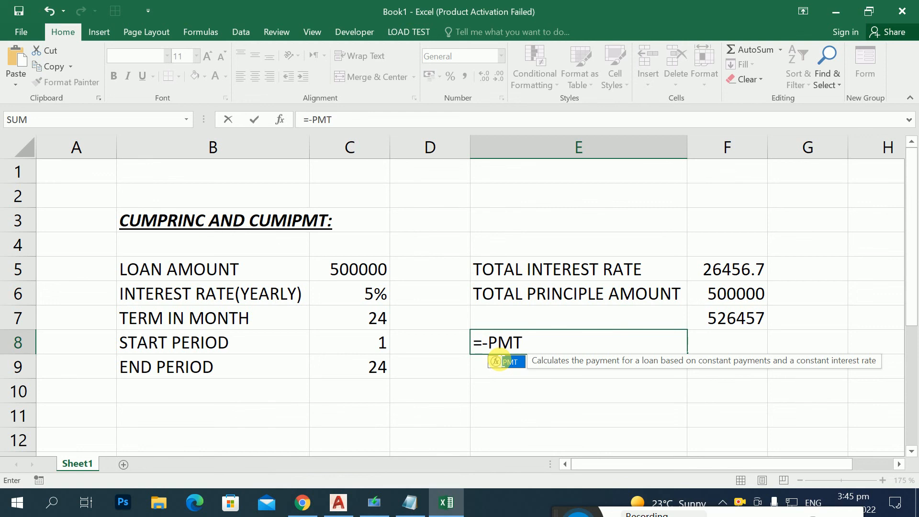
{"action": "double_click", "coordinate": [500, 362]}
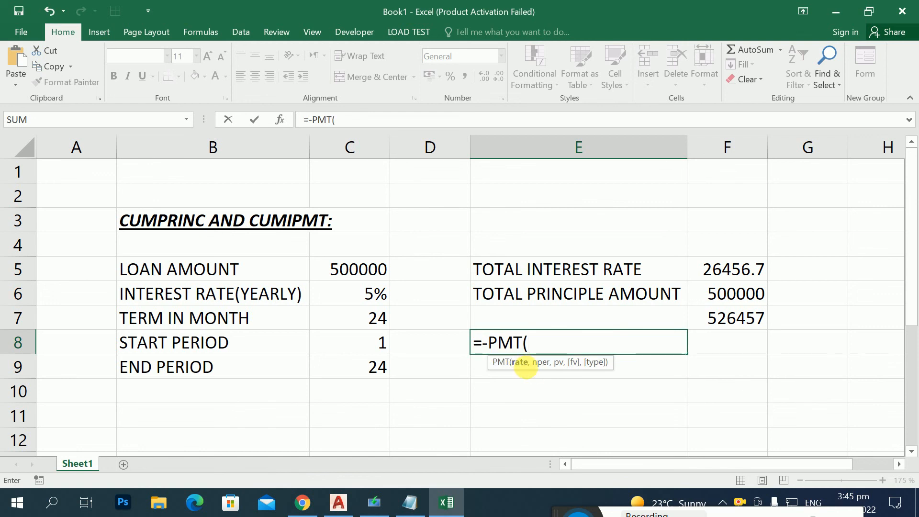
{"action": "left_click", "coordinate": [383, 296]}
{"action": "type", "text": "/"}
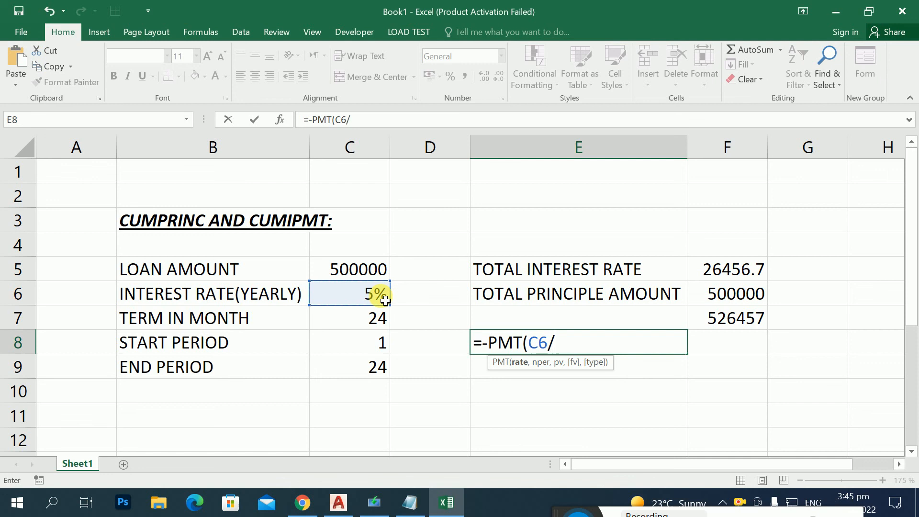
{"action": "type", "text": "12,"}
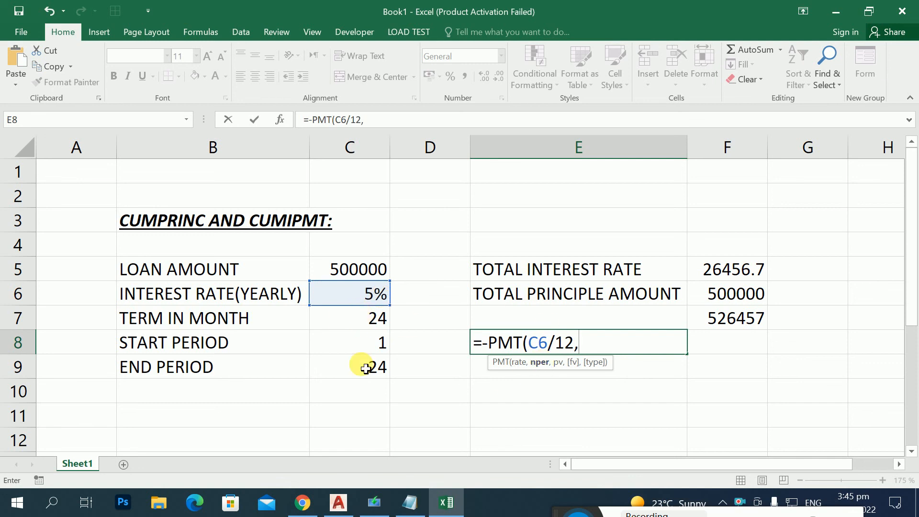
Step: Complete the PMT formula in E8 with C7 as the number of periods and C5 as the present value
{"action": "left_click", "coordinate": [355, 329]}
{"action": "type", "text": ","}
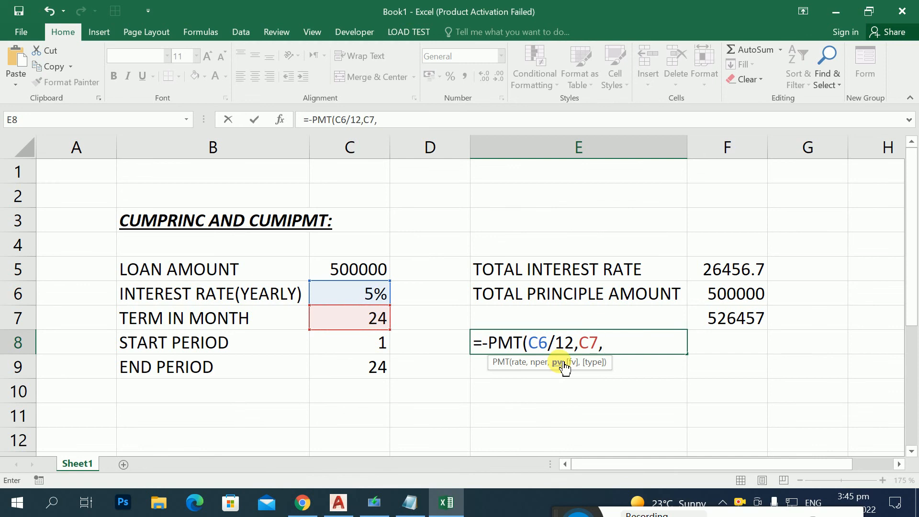
{"action": "left_click", "coordinate": [366, 266]}
{"action": "type", "text": ","}
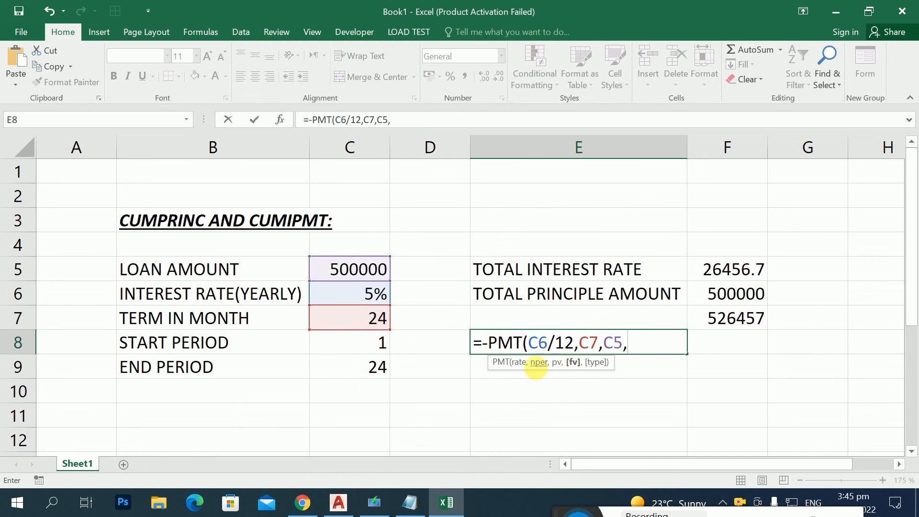
{"action": "key", "text": "BackSpace"}
{"action": "type", "text": ")"}
{"action": "key", "text": "Return"}
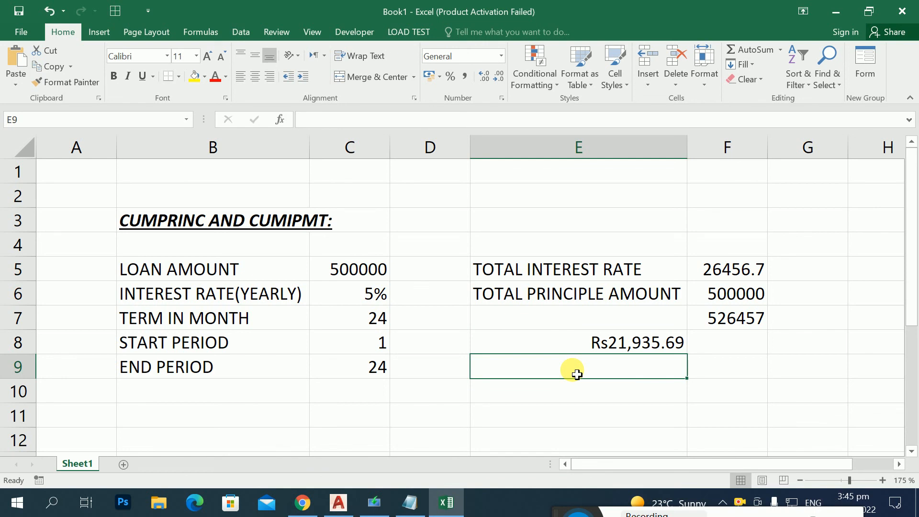
Step: Calculate the total of all payments in cell E9 with =E8*24, and compare it with the sum in F7
{"action": "type", "text": "="}
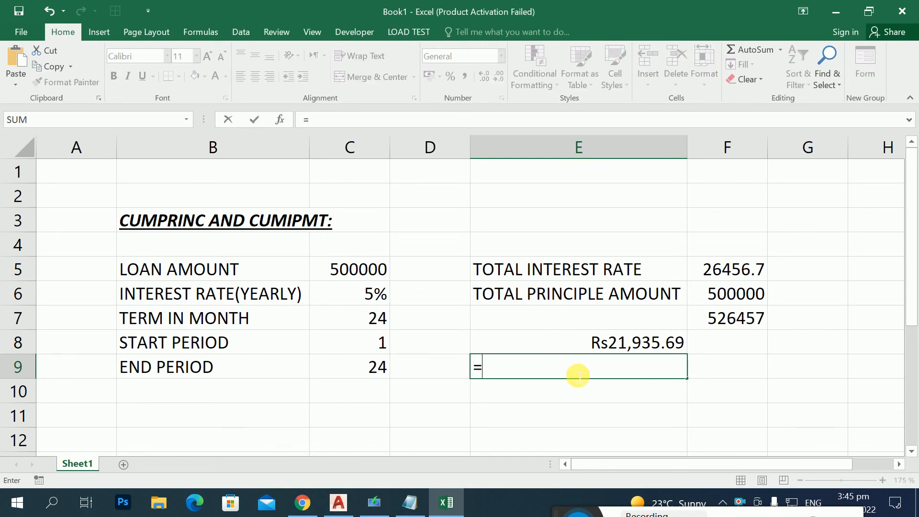
{"action": "key", "text": "Up"}
{"action": "type", "text": "*24"}
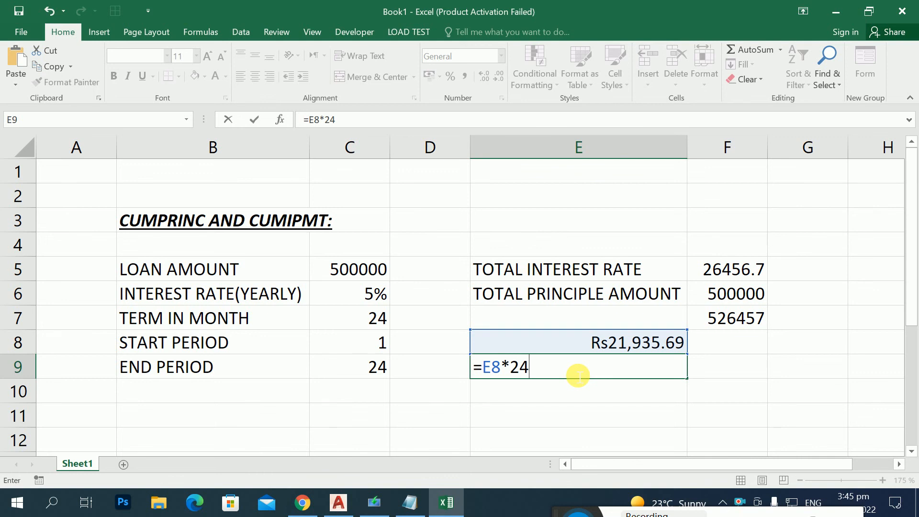
{"action": "key", "text": "Return"}
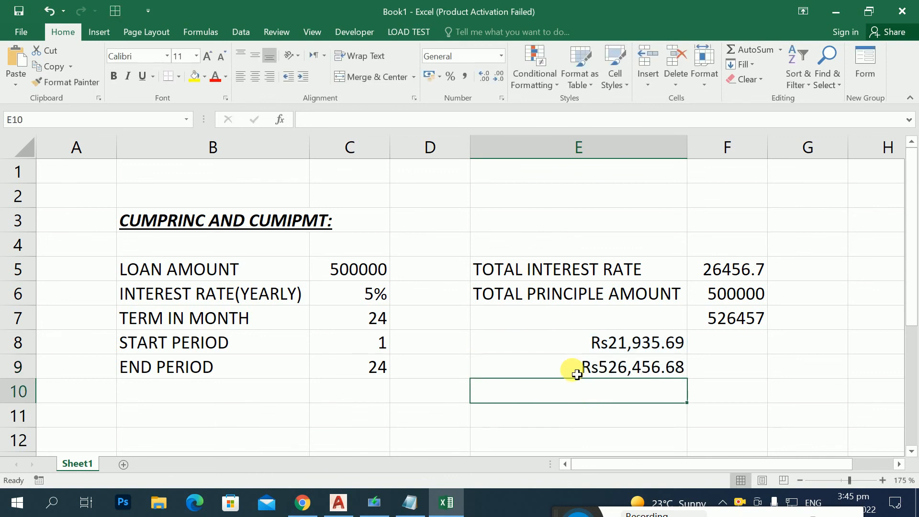
{"action": "left_click", "coordinate": [580, 373]}
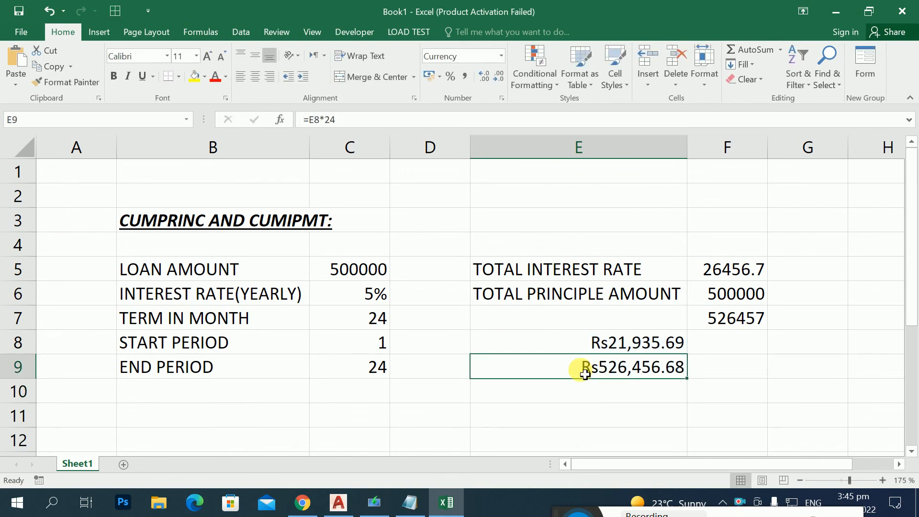
{"action": "left_click", "coordinate": [745, 328]}
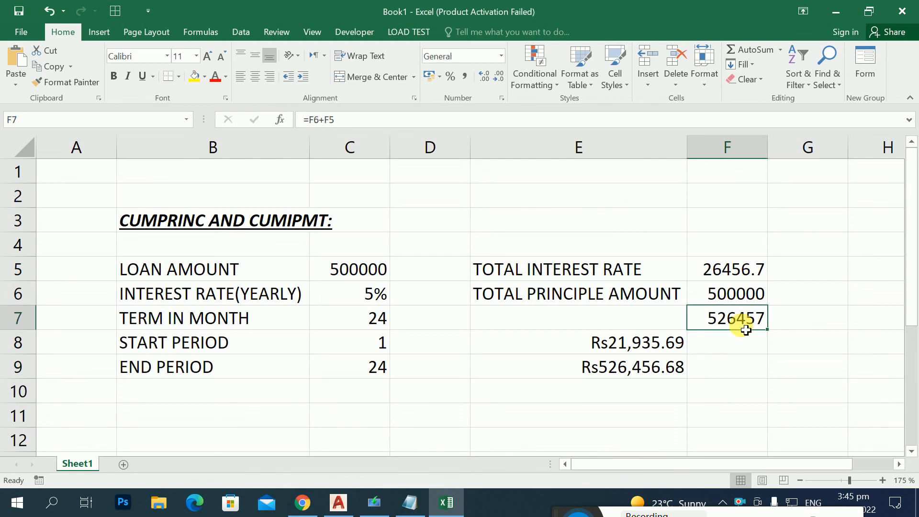